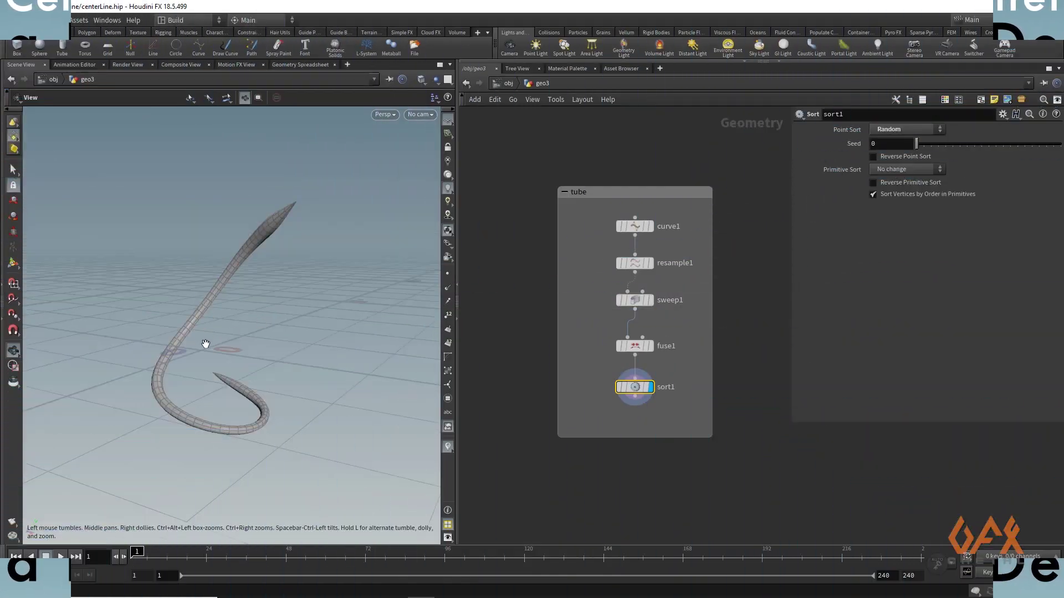
# Step: Compare the curve1, resampled, swept and fused outputs, ending on the sorted tube
pyautogui.moveTo(207, 344); pyautogui.dragTo(343, 310)
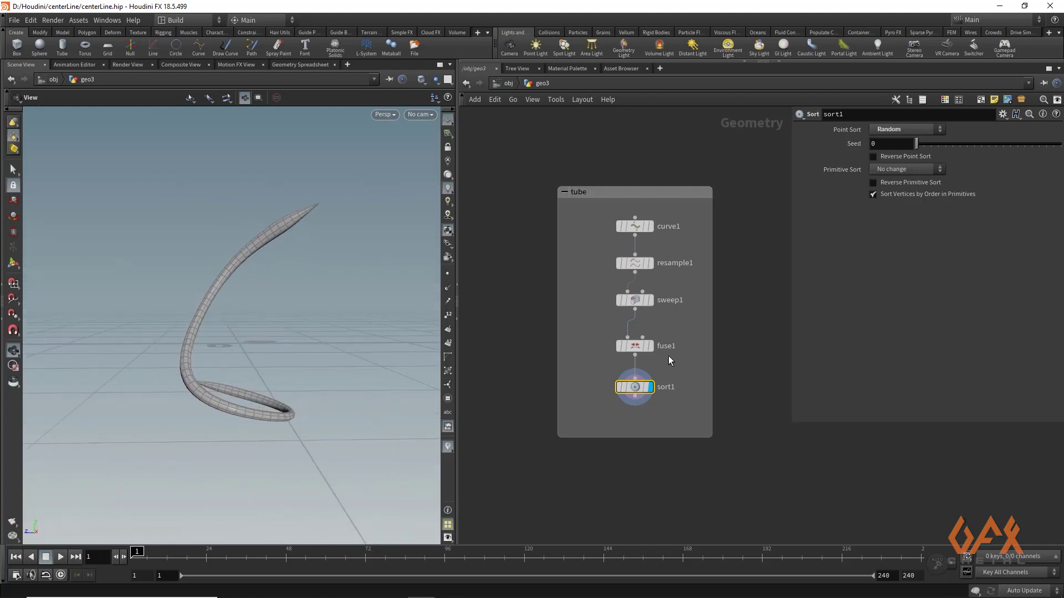
pyautogui.moveTo(261, 295); pyautogui.dragTo(299, 167)
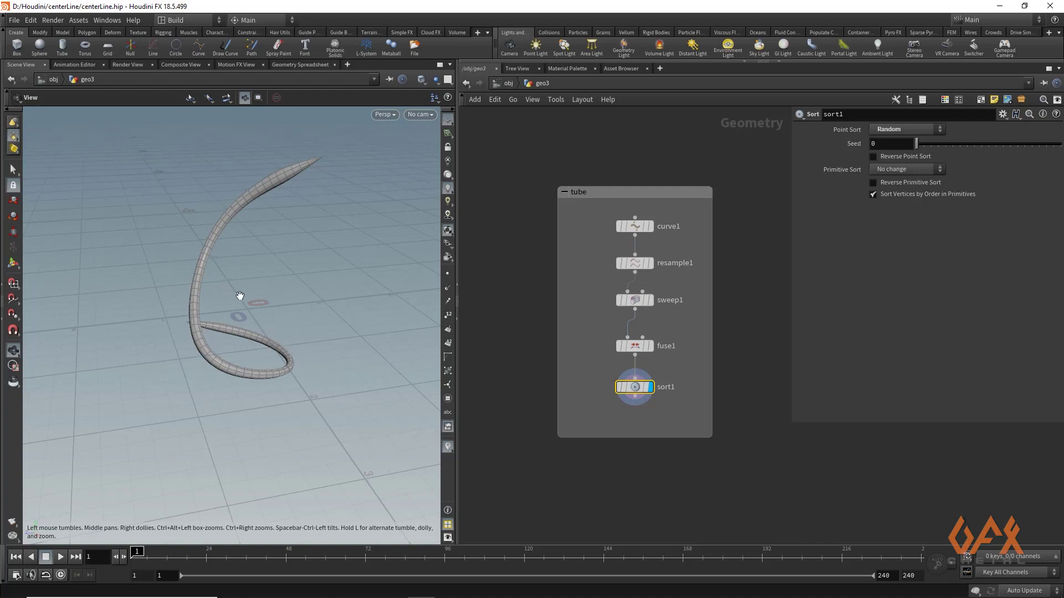
pyautogui.click(650, 227)
pyautogui.click(650, 263)
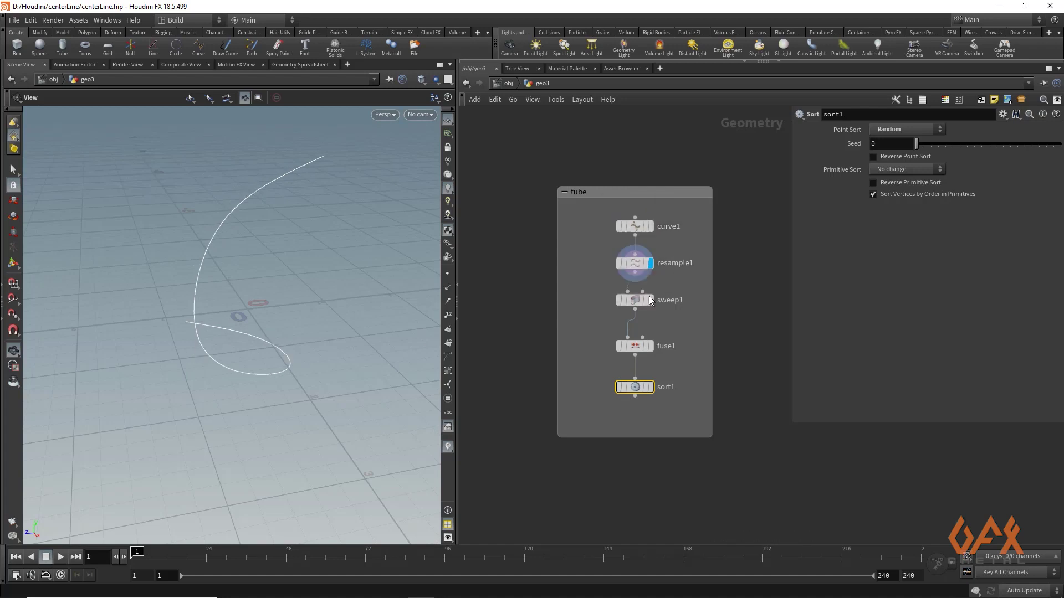
pyautogui.click(651, 300)
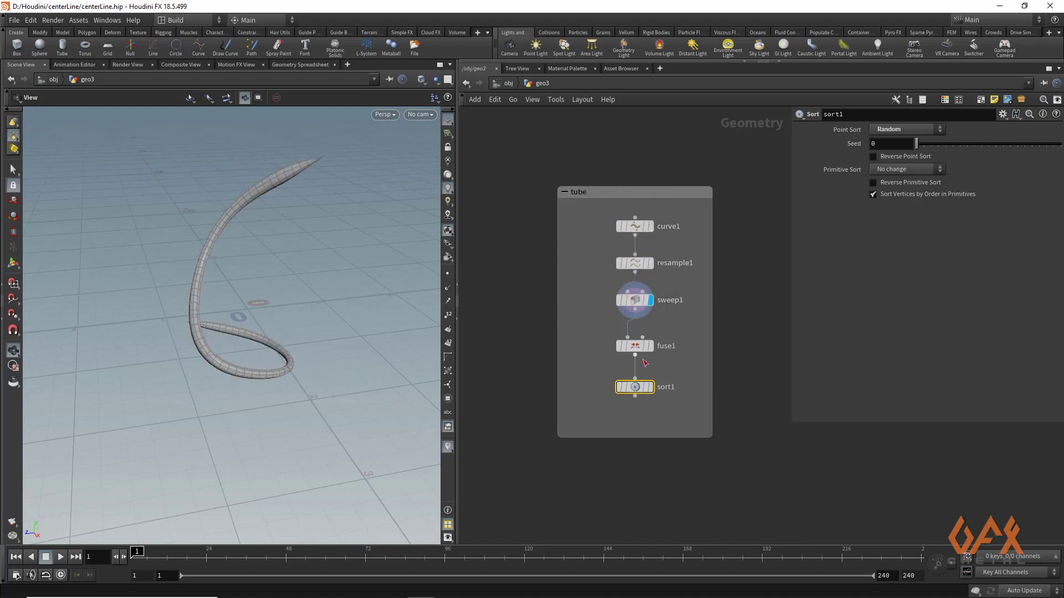
pyautogui.click(651, 345)
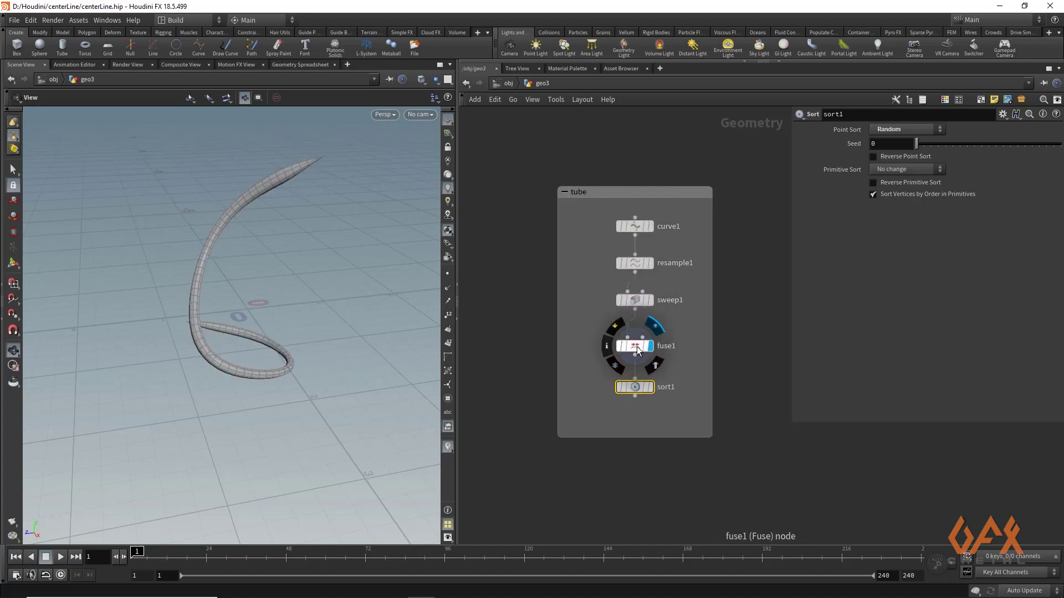
pyautogui.click(650, 386)
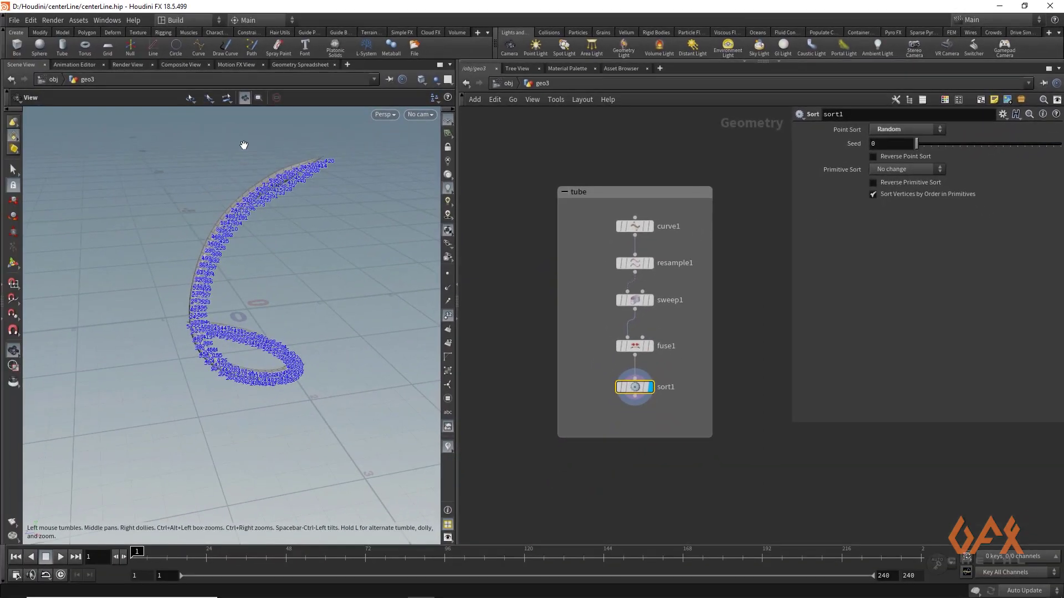
# Step: Inspect the tube's point order, hide point numbers, and pull a wire from sort1
pyautogui.scroll(3, 394, 165)
pyautogui.moveTo(394, 165); pyautogui.dragTo(272, 231)
pyautogui.moveTo(340, 193); pyautogui.dragTo(308, 198)
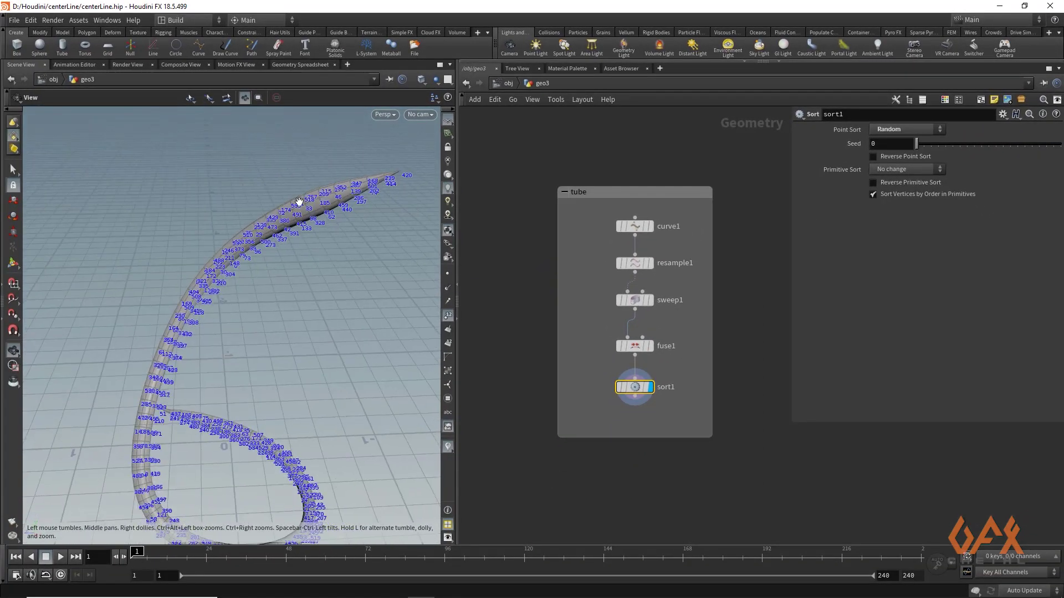
pyautogui.click(448, 318)
pyautogui.moveTo(521, 435); pyautogui.dragTo(523, 276, button='middle')
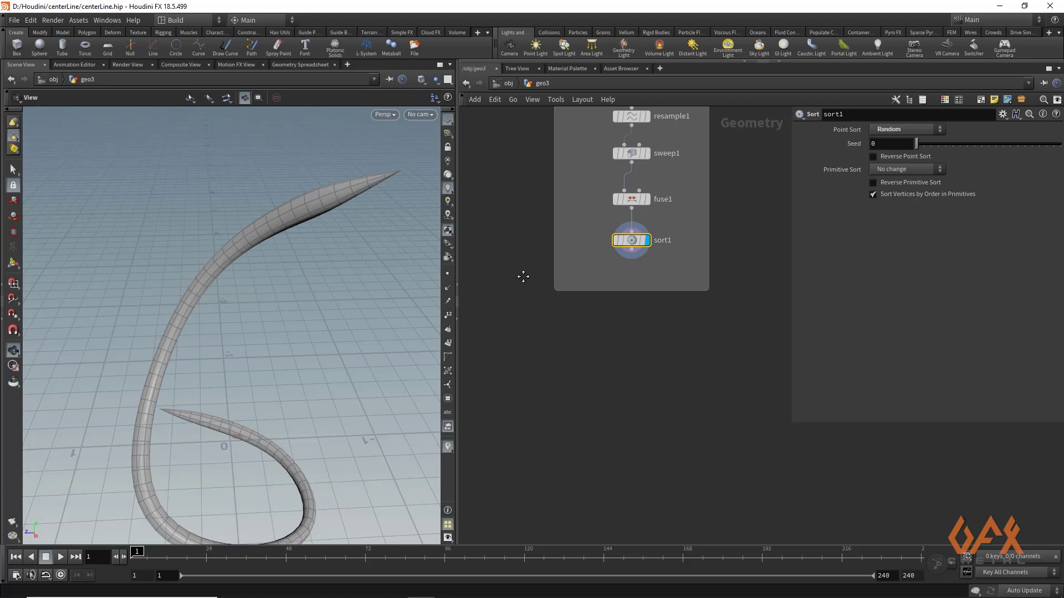
pyautogui.moveTo(632, 259); pyautogui.dragTo(625, 370)
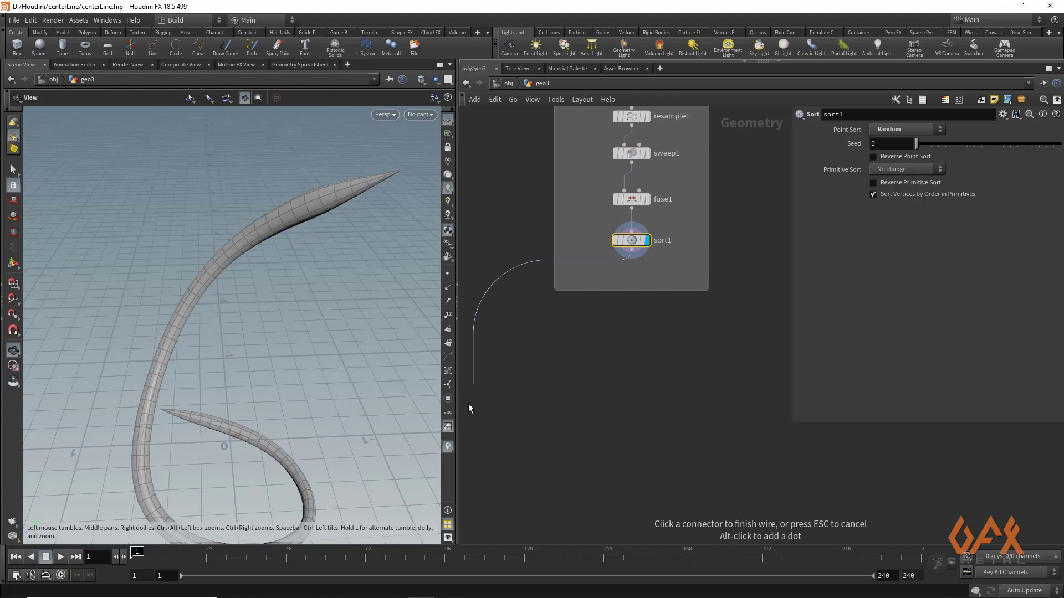
# Step: Add a Remesh node after sort1 via the rme search and display it
pyautogui.press('Tab')
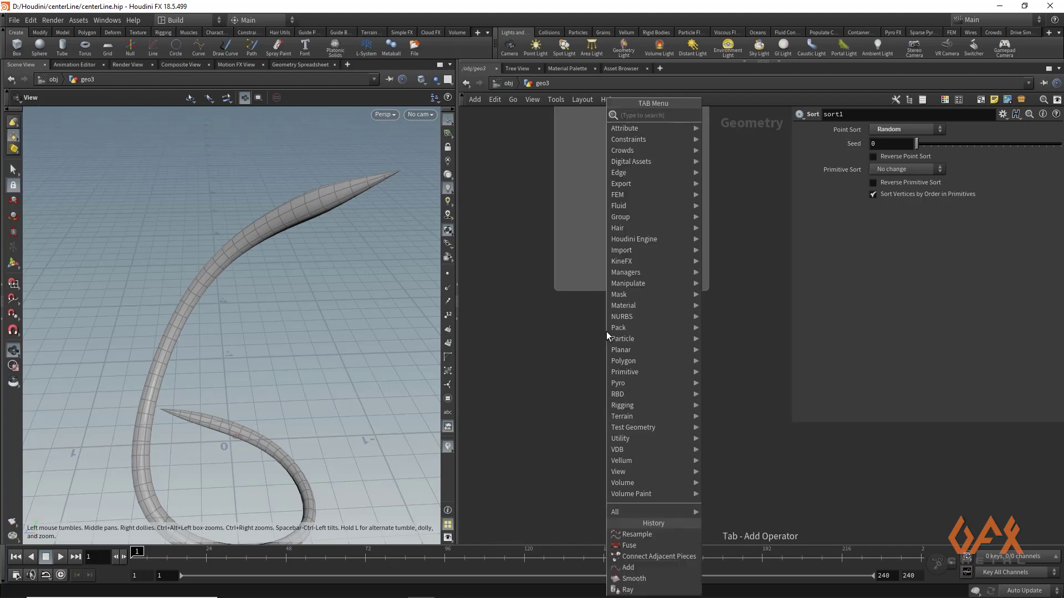
pyautogui.write('rme')
pyautogui.press('Return')
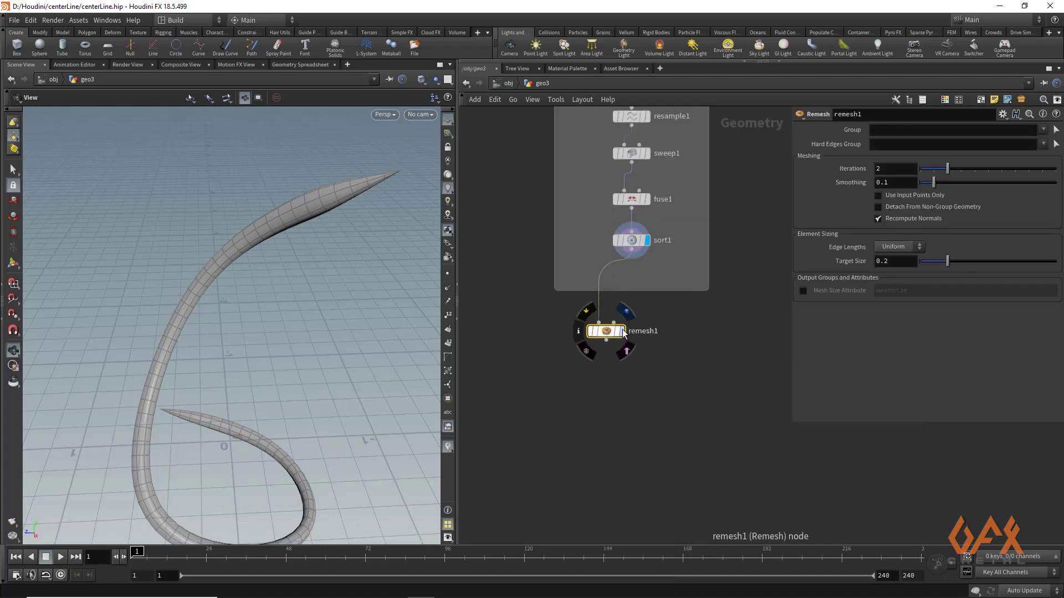
pyautogui.click(621, 331)
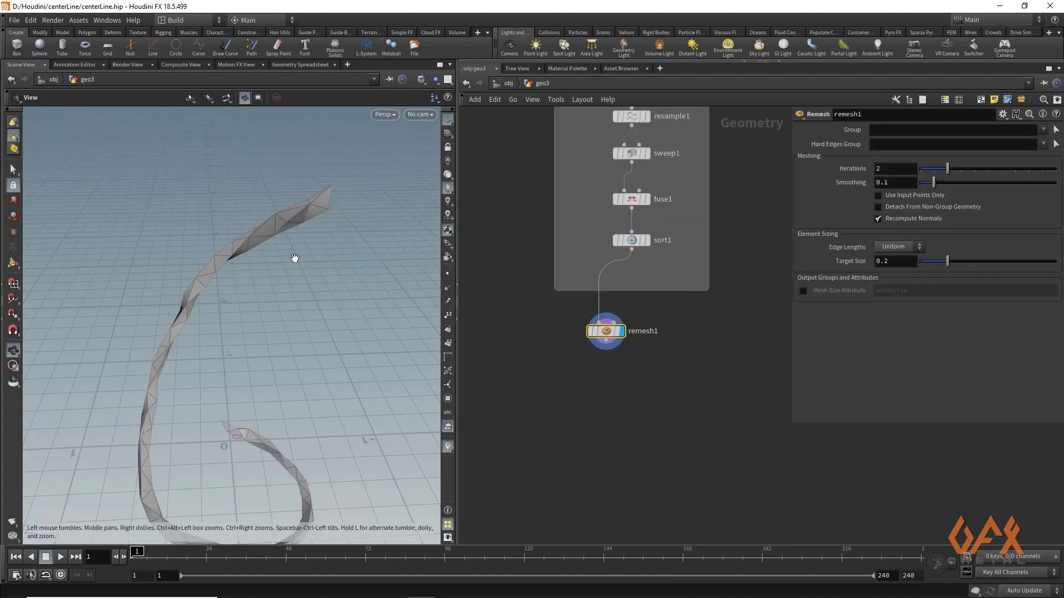
pyautogui.moveTo(297, 255); pyautogui.dragTo(256, 352)
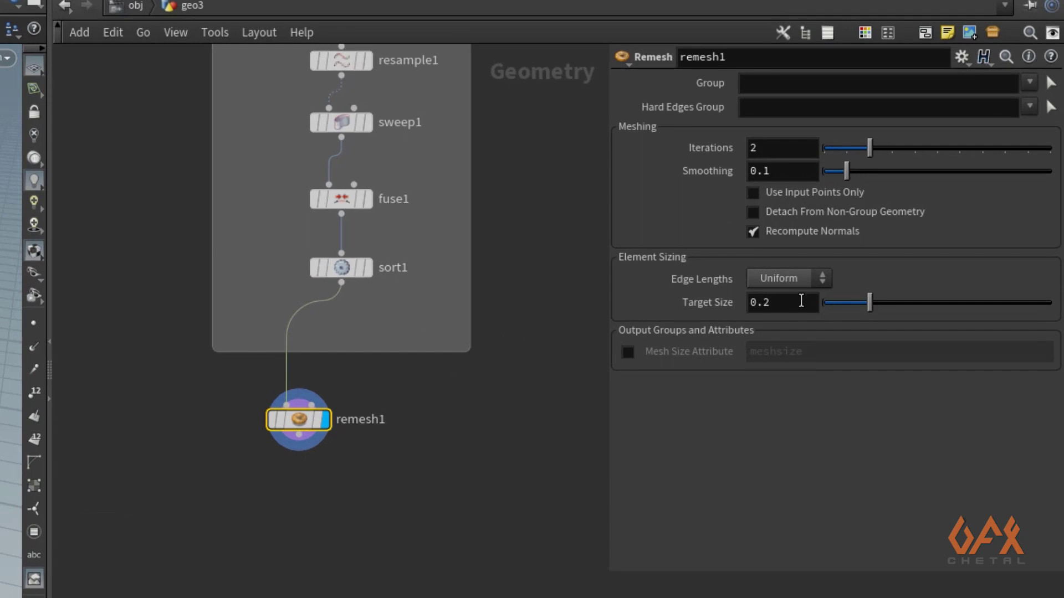
# Step: Set remesh1's Target Size to 0.03 and inspect the dense triangle mesh
pyautogui.click(801, 305)
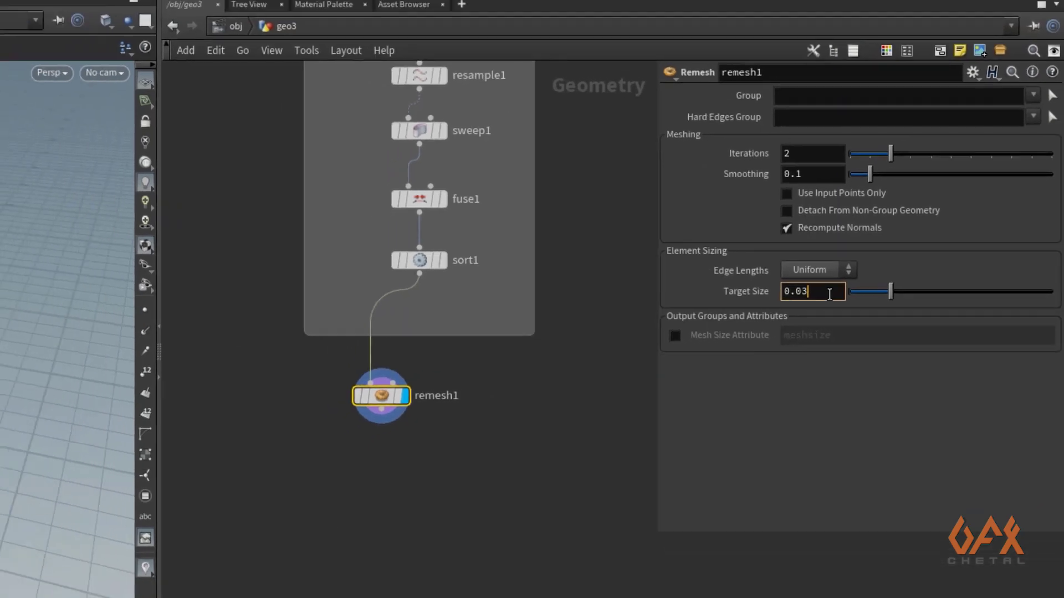
pyautogui.press('Return')
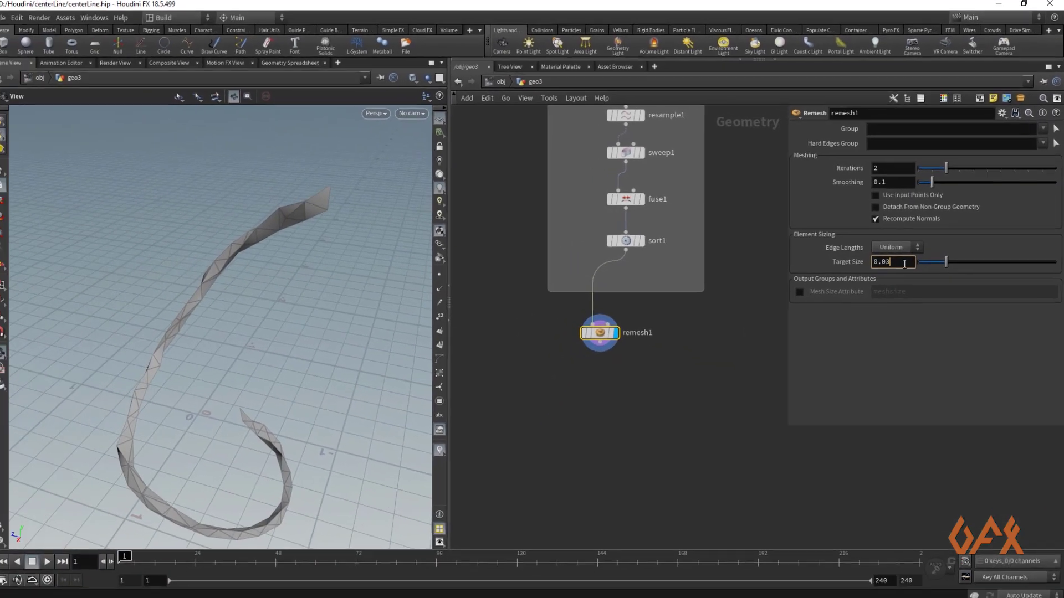
pyautogui.moveTo(188, 297); pyautogui.dragTo(256, 224)
pyautogui.scroll(10, 257, 223)
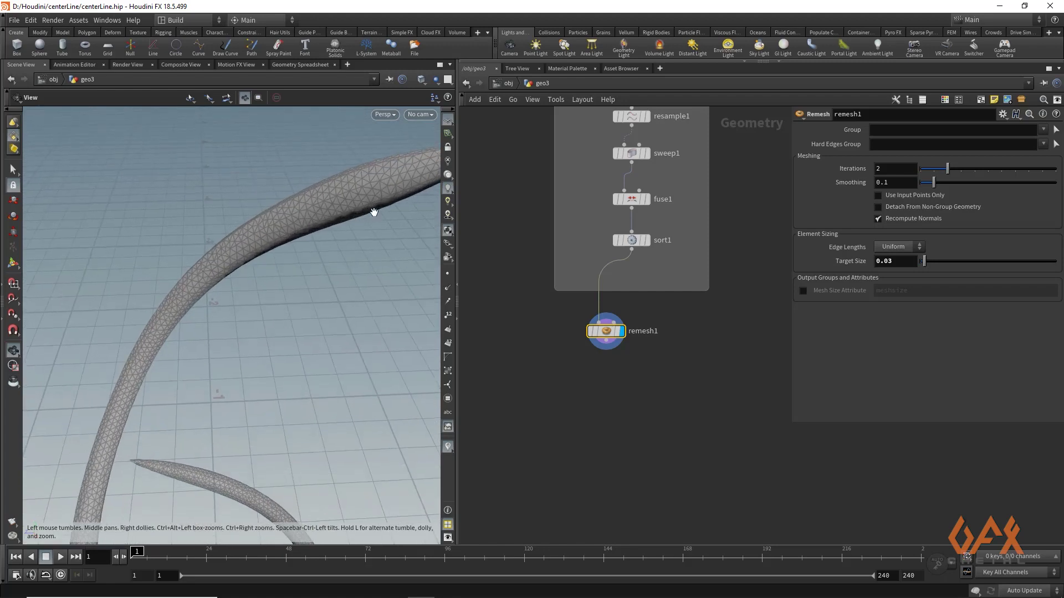
pyautogui.moveTo(210, 298); pyautogui.dragTo(256, 240)
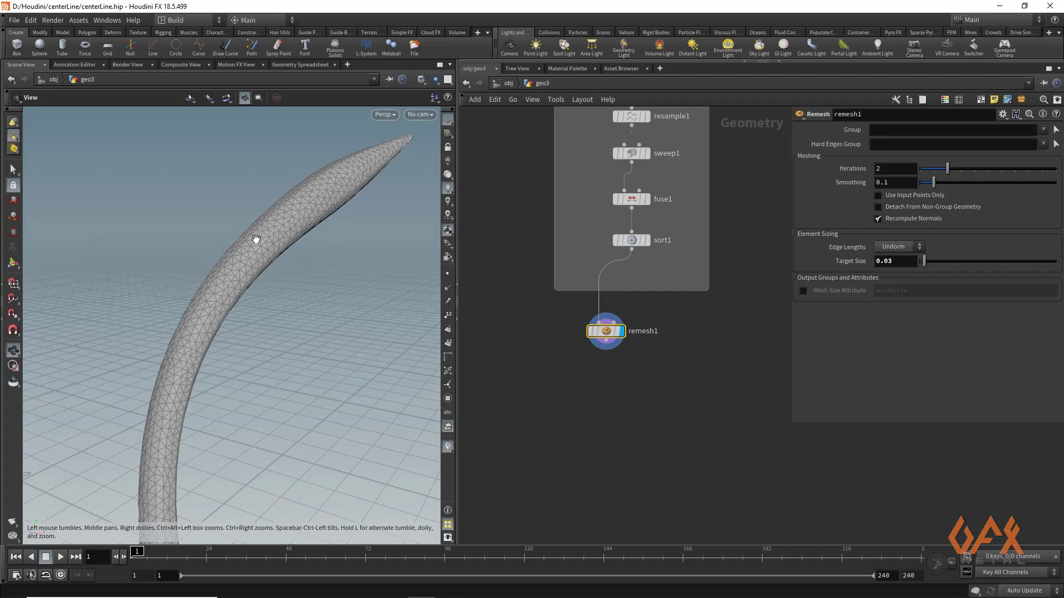
pyautogui.moveTo(256, 239); pyautogui.dragTo(355, 247, button='right')
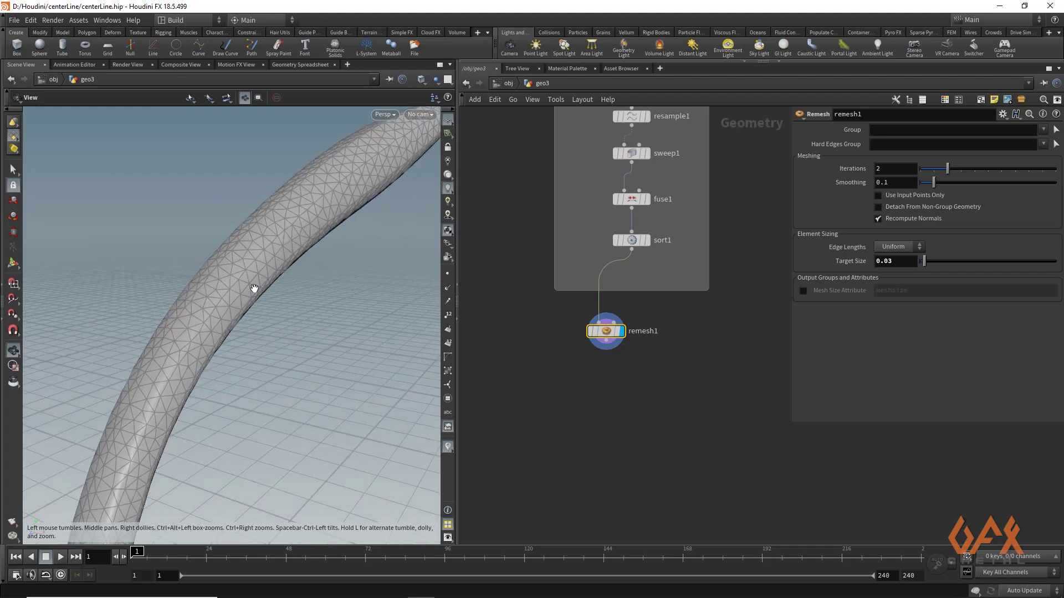
pyautogui.moveTo(266, 244); pyautogui.dragTo(235, 268)
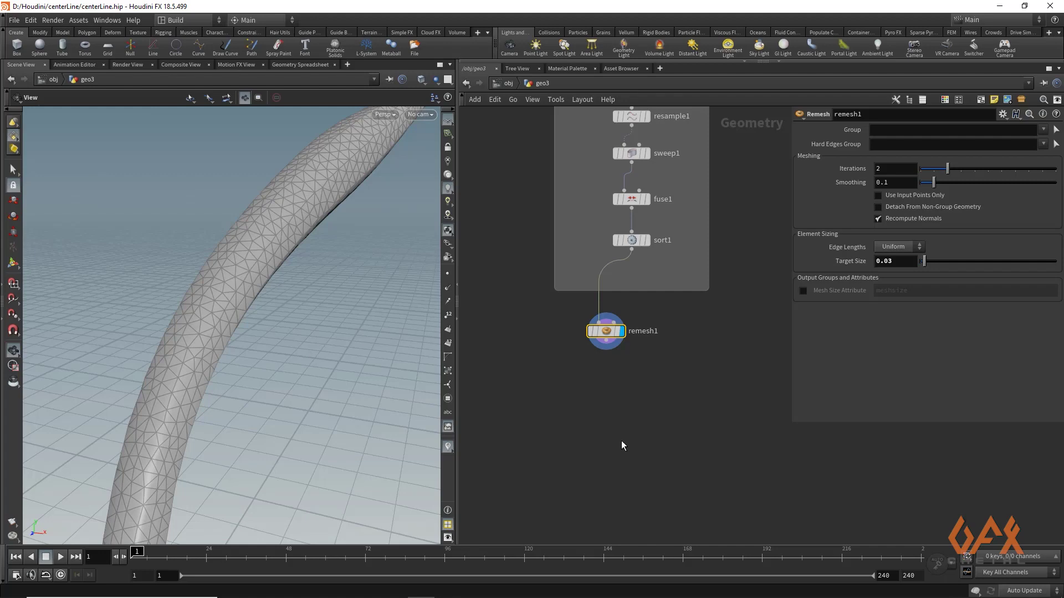
pyautogui.moveTo(606, 346); pyautogui.dragTo(666, 398)
# Step: Add polyextrude1 under remesh1, display it, and set its Distance to 0.001
pyautogui.write('polyex')
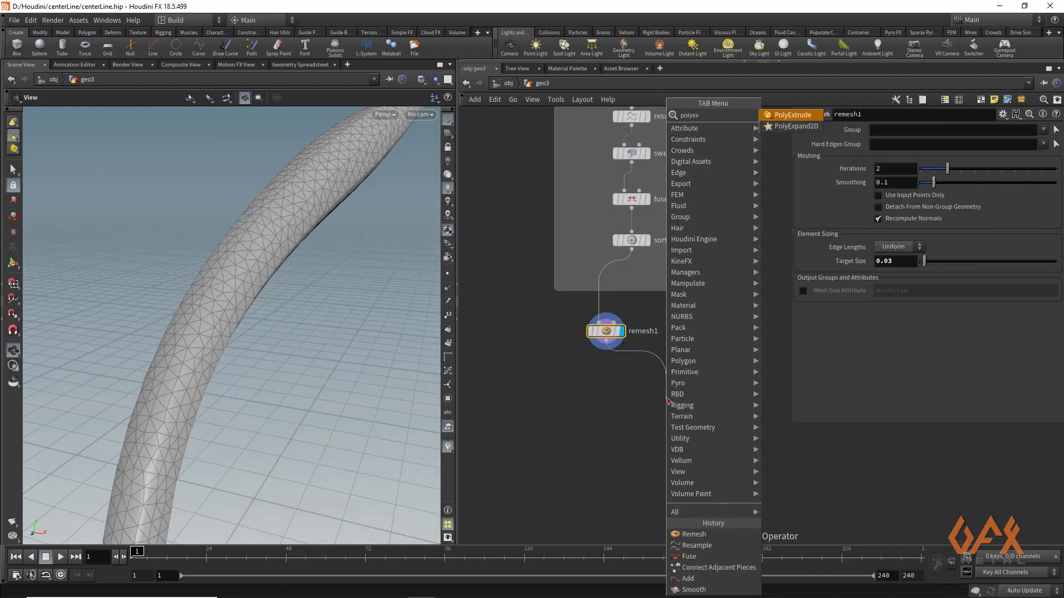
pyautogui.press('Return')
pyautogui.click(675, 393)
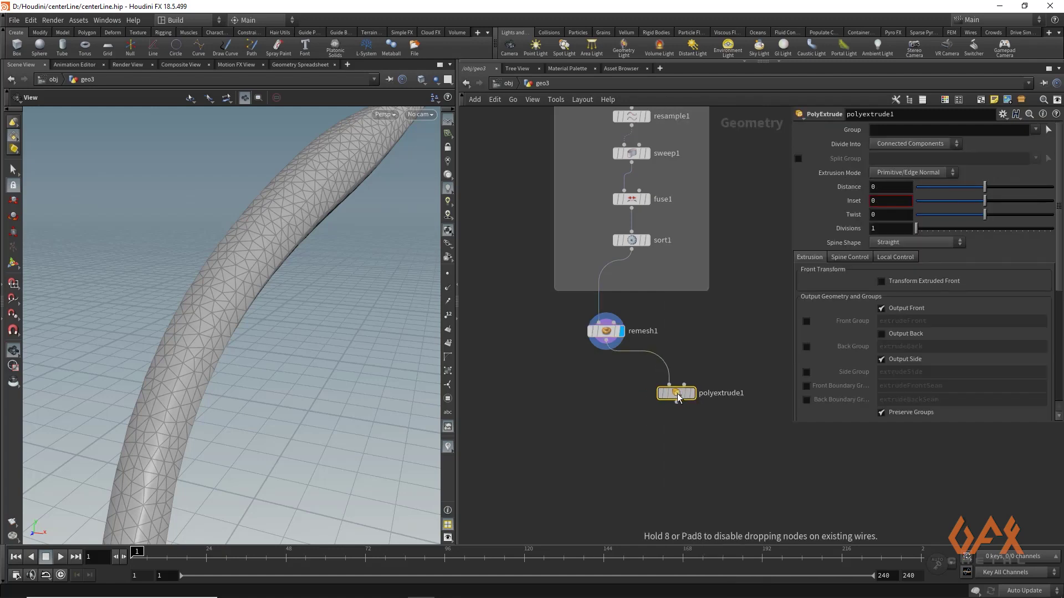
pyautogui.click(692, 394)
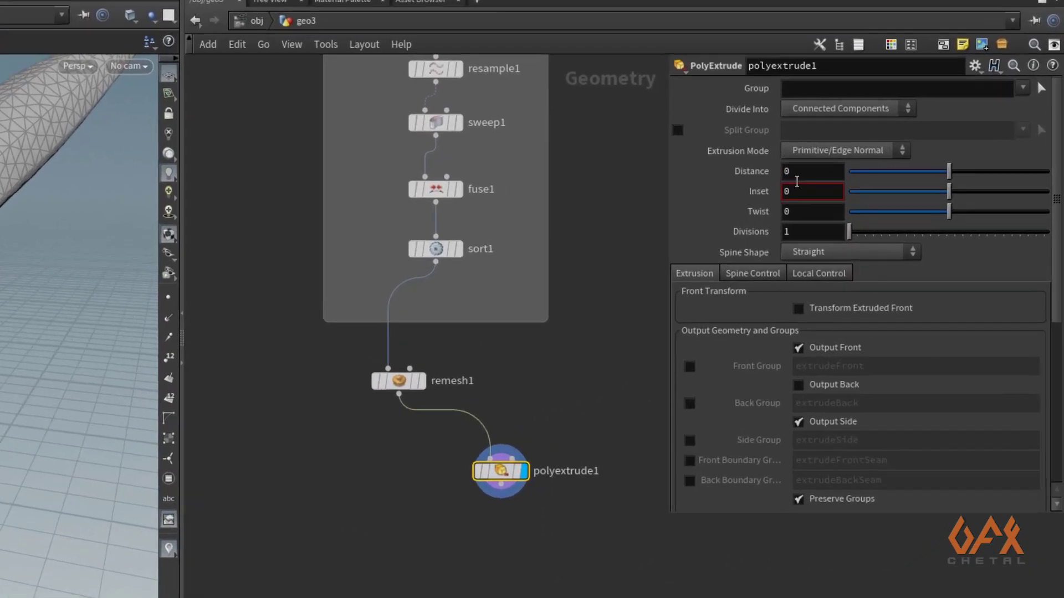
pyautogui.click(883, 189)
pyautogui.write('.001')
pyautogui.press('Return')
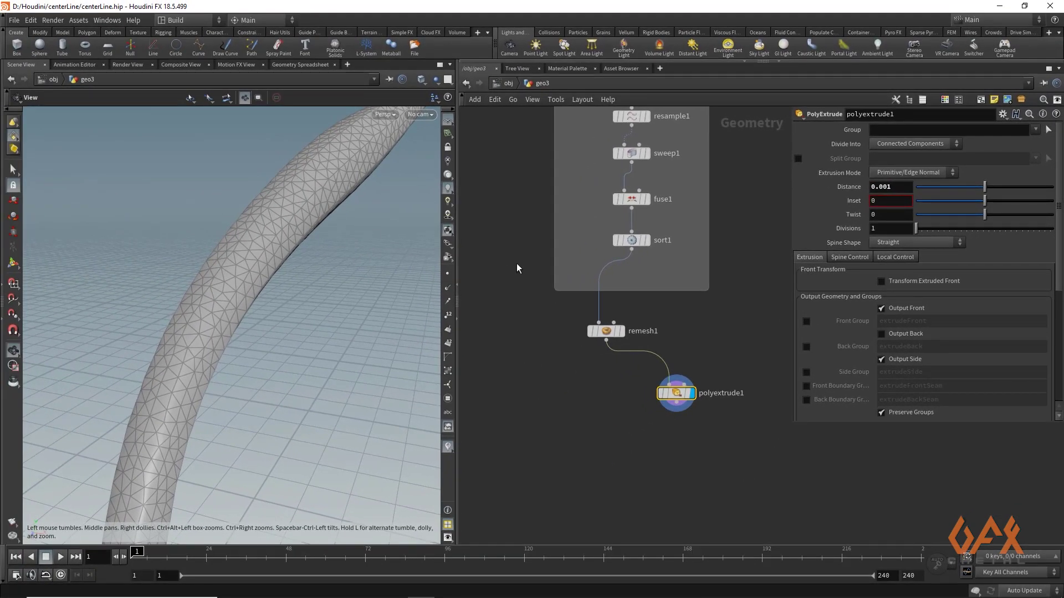
pyautogui.press('Tab')
# Step: Create ray1 with remesh1 and polyextrude1 as its two inputs, and display it
pyautogui.write('ray')
pyautogui.press('Return')
pyautogui.click(580, 398)
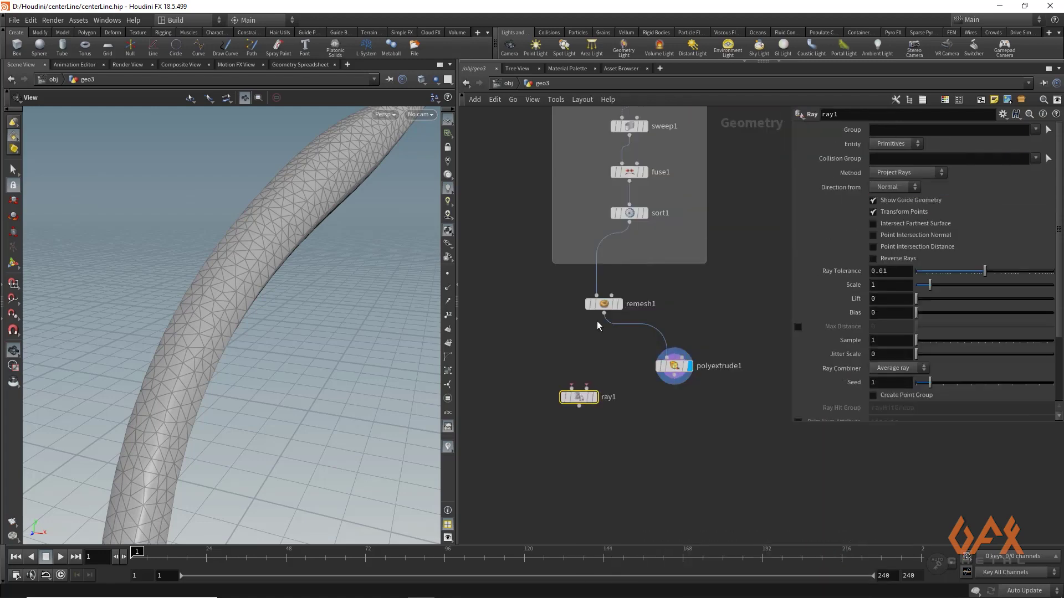
pyautogui.moveTo(603, 314); pyautogui.dragTo(588, 415)
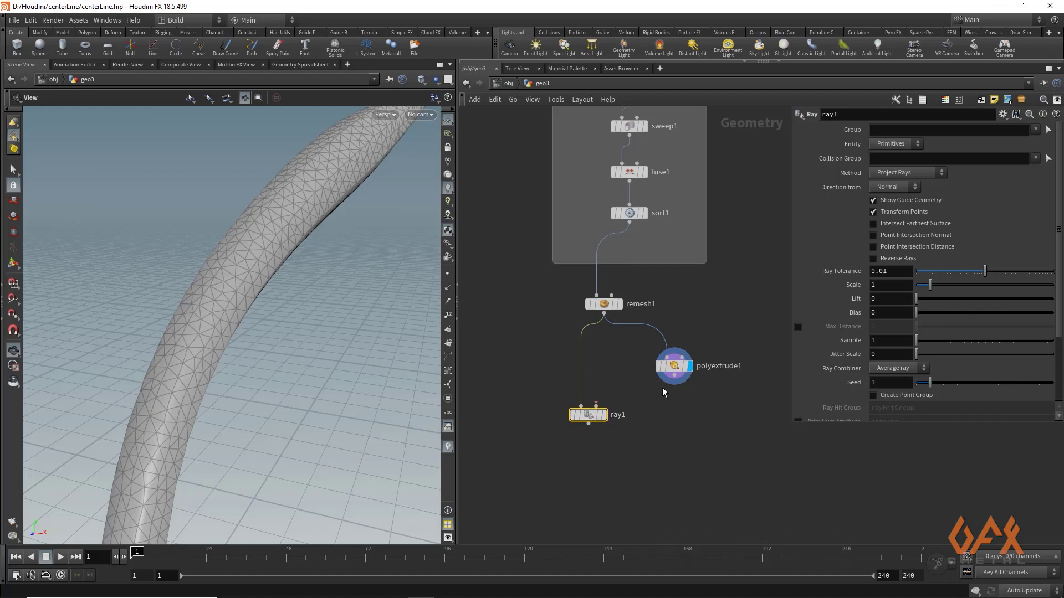
pyautogui.moveTo(673, 384); pyautogui.dragTo(608, 418)
pyautogui.moveTo(605, 417)
pyautogui.click(604, 415)
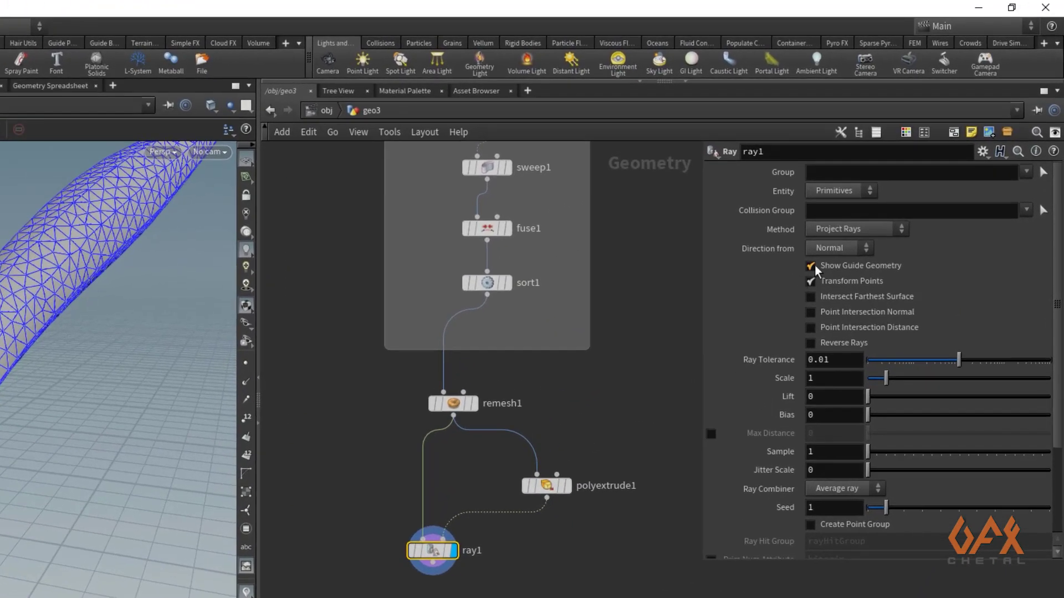
# Step: Hide ray1's guide geometry, template polyextrude1, and bring the ray Scale to 0
pyautogui.click(811, 267)
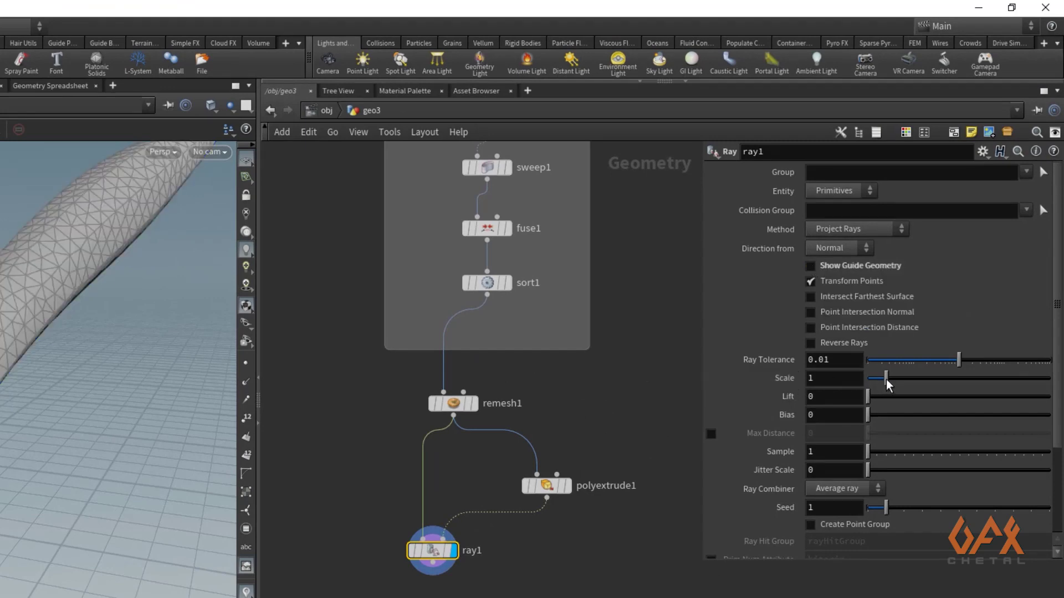
pyautogui.moveTo(887, 385)
pyautogui.mouseDown()
pyautogui.moveTo(864, 387)
pyautogui.moveTo(888, 385)
pyautogui.mouseUp()
pyautogui.moveTo(470, 407)
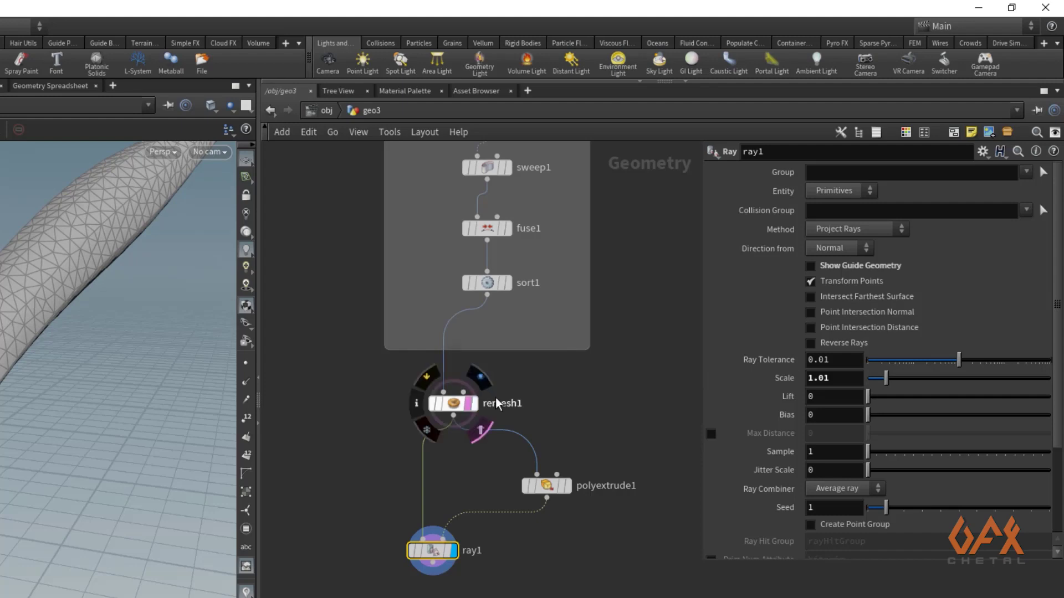
pyautogui.click(480, 430)
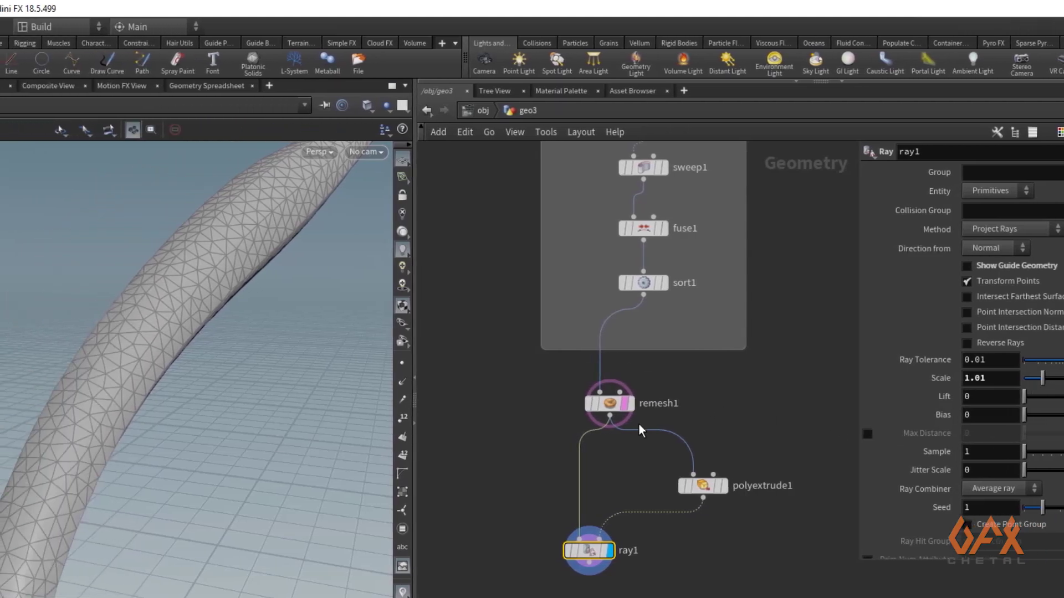
pyautogui.click(640, 431)
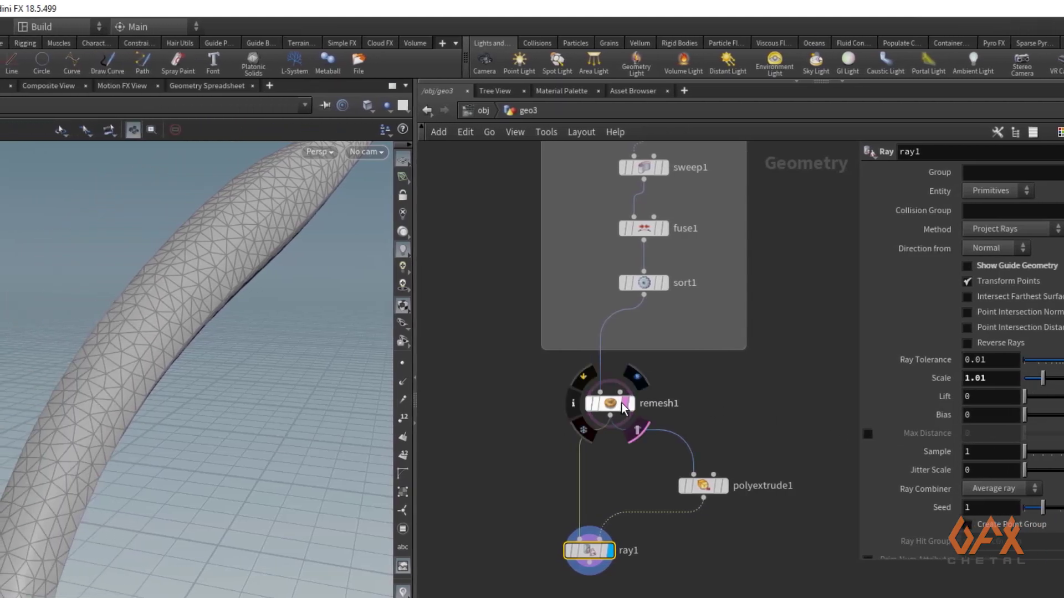
pyautogui.click(731, 511)
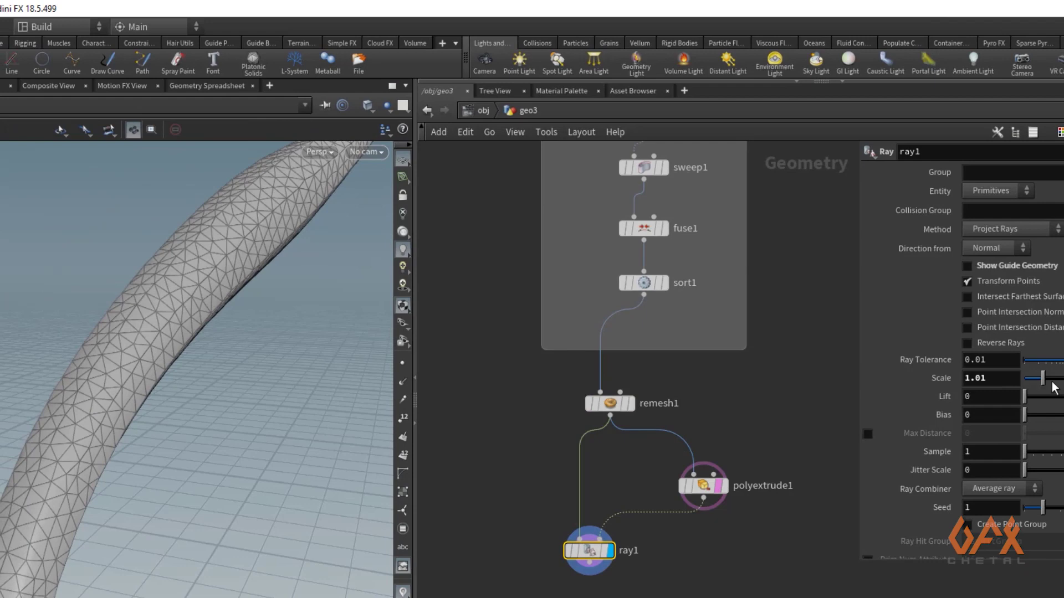
pyautogui.moveTo(1044, 384); pyautogui.dragTo(992, 381)
# Step: Turn on Reverse Rays on ray1 and reset its Scale to 1
pyautogui.moveTo(120, 206); pyautogui.dragTo(367, 305)
pyautogui.moveTo(1025, 381)
pyautogui.mouseDown()
pyautogui.moveTo(1043, 386)
pyautogui.moveTo(1013, 383)
pyautogui.mouseUp()
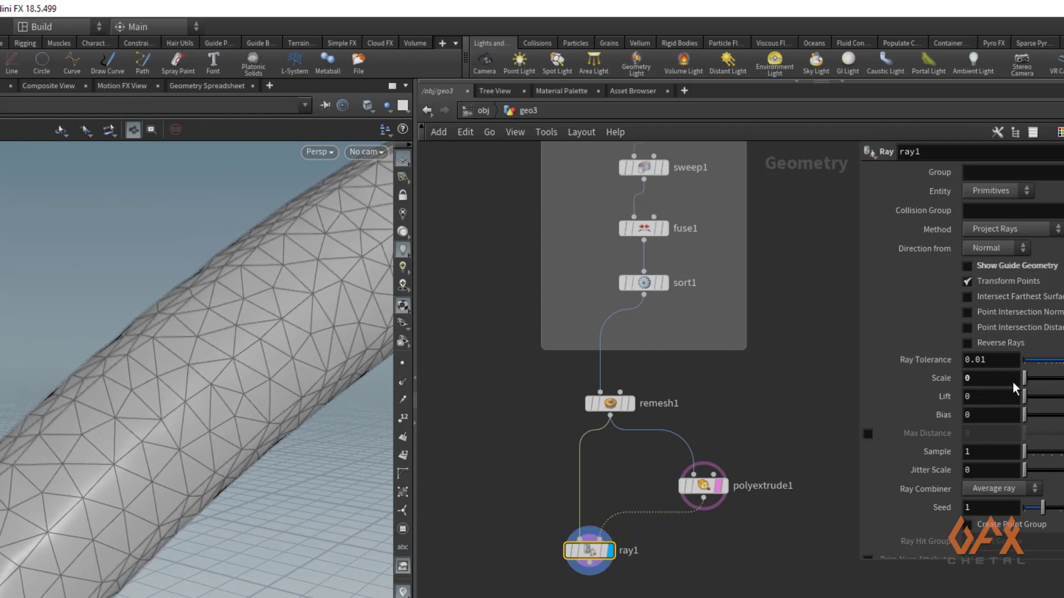
pyautogui.click(968, 344)
pyautogui.moveTo(1026, 377); pyautogui.dragTo(1041, 379)
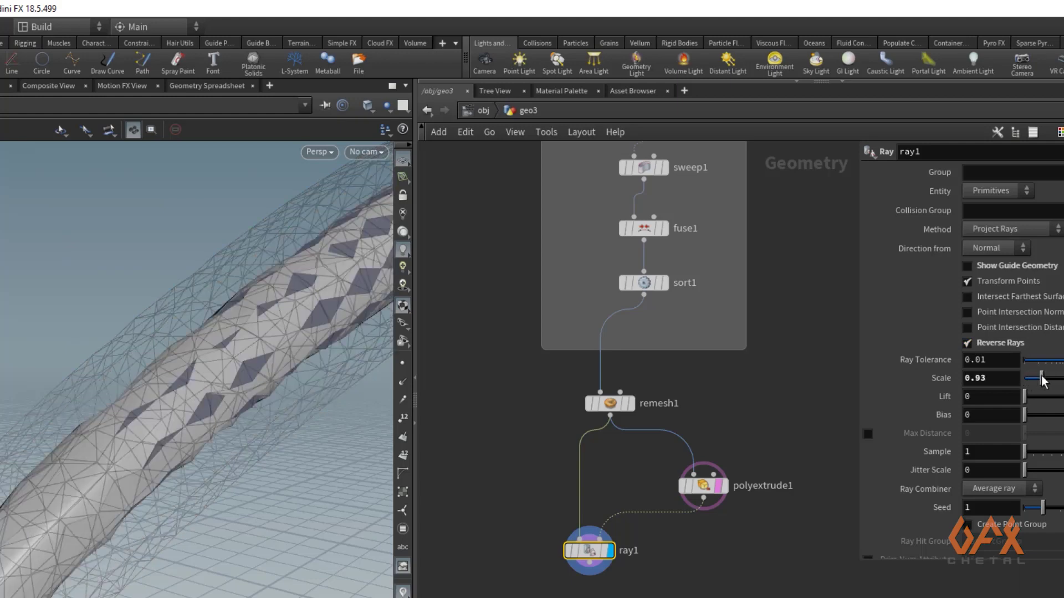
pyautogui.click(983, 380)
pyautogui.write('1')
pyautogui.press('Return')
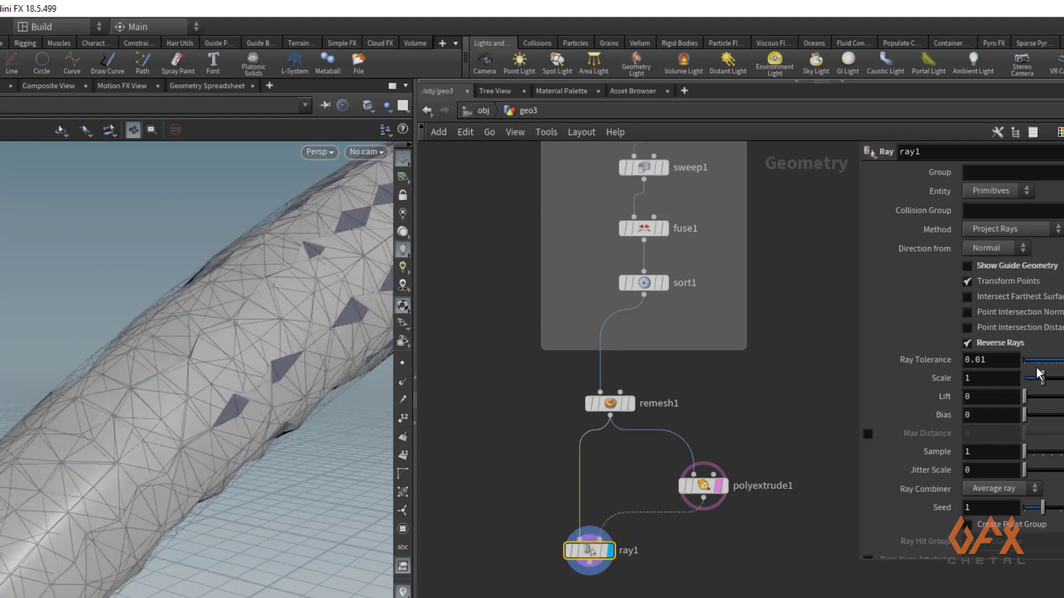
# Step: Lower ray1's Scale to 0.5 so the tube collapses into a thin centre strip
pyautogui.moveTo(1042, 378); pyautogui.dragTo(1036, 379)
pyautogui.click(1003, 379)
pyautogui.write('.')
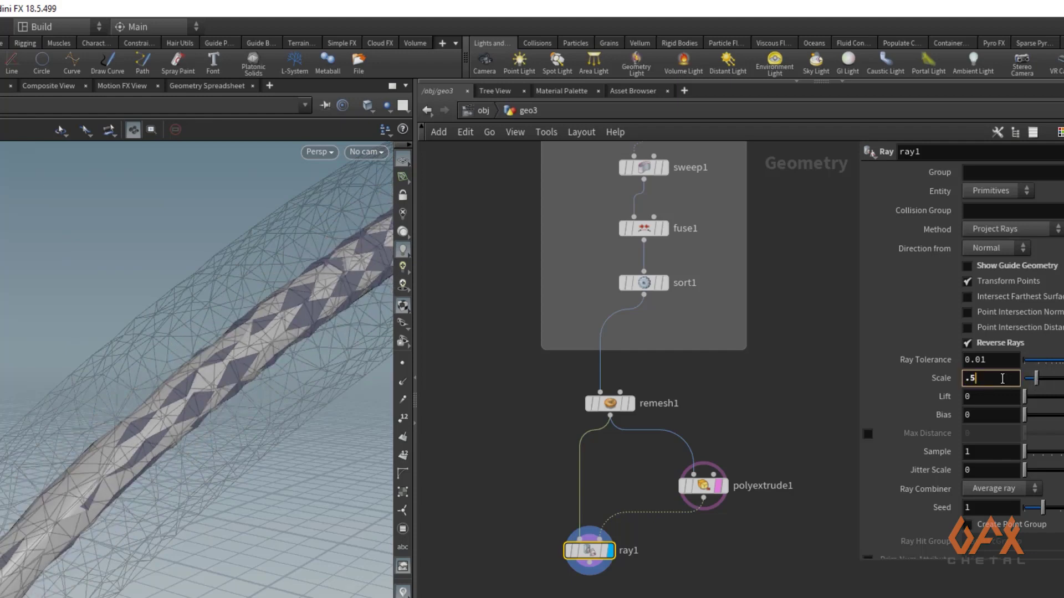
pyautogui.write('5')
pyautogui.press('Return')
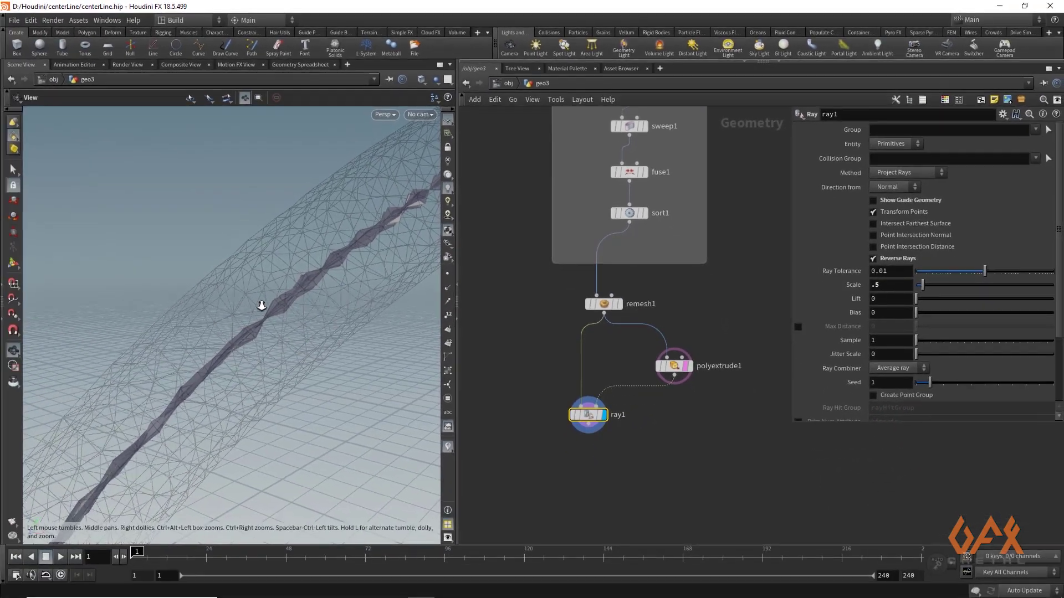
pyautogui.moveTo(261, 305); pyautogui.dragTo(275, 385)
pyautogui.moveTo(545, 443); pyautogui.dragTo(531, 370, button='middle')
pyautogui.moveTo(575, 359); pyautogui.dragTo(573, 422)
# Step: Insert smooth1 directly after ray1 using the 'smoo' node search
pyautogui.write('smoo')
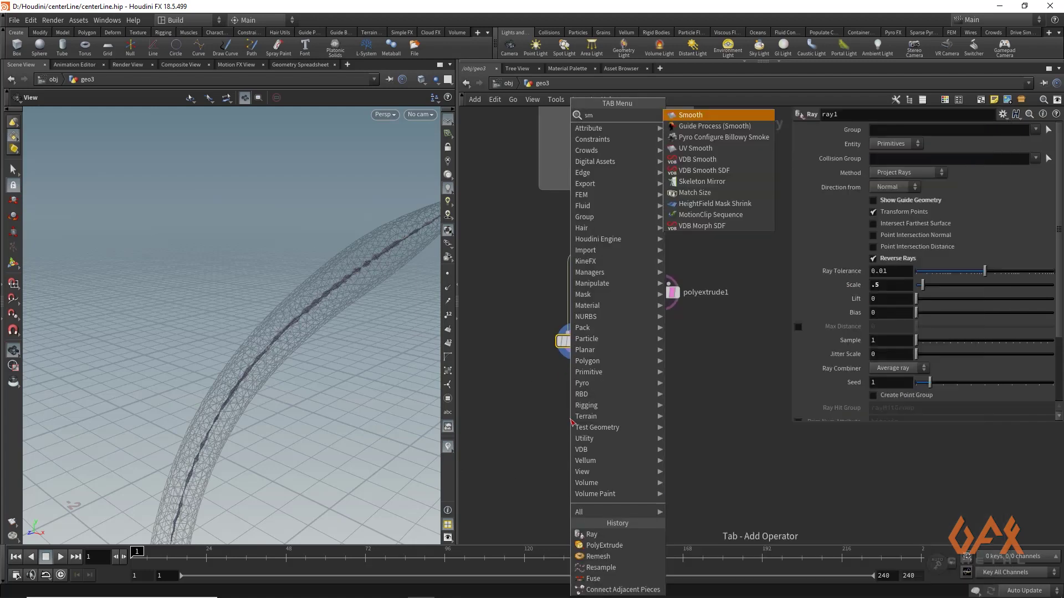
pyautogui.press('Return')
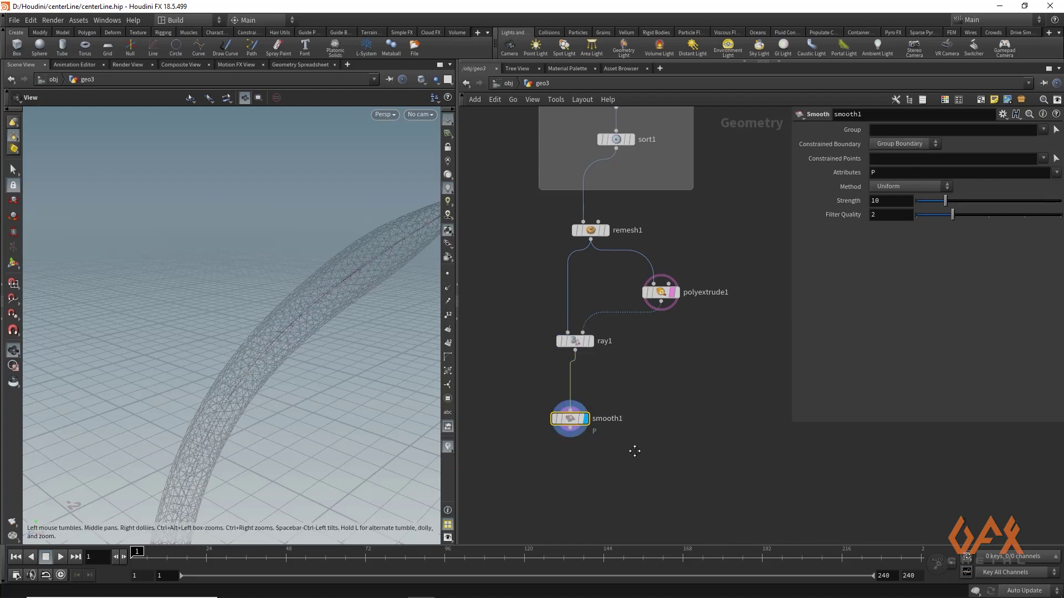
pyautogui.moveTo(634, 453); pyautogui.dragTo(612, 322, button='middle')
pyautogui.moveTo(574, 328); pyautogui.dragTo(571, 369)
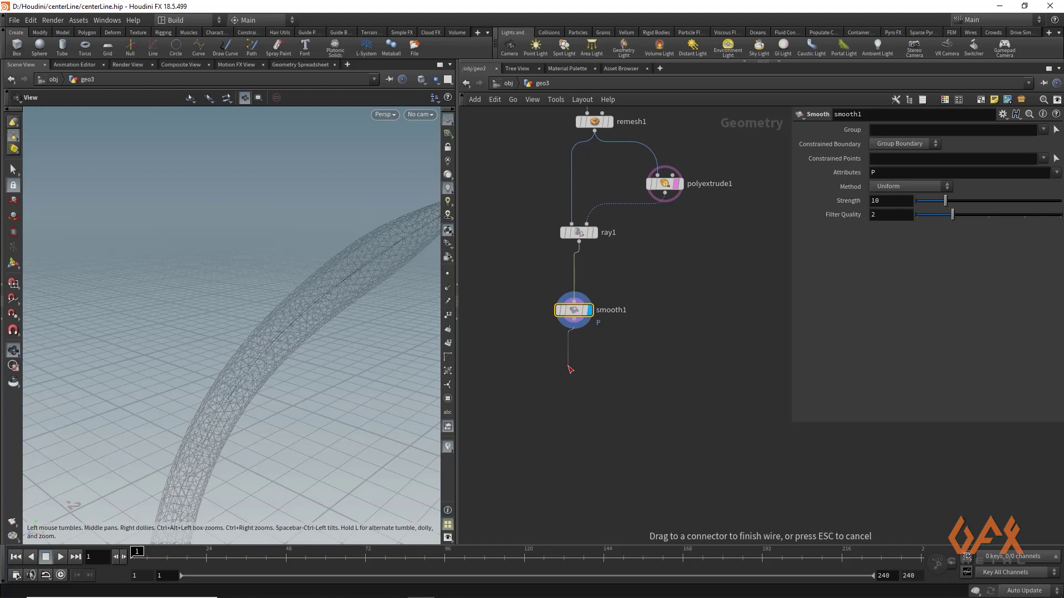
pyautogui.press('Tab')
# Step: Add add1 after smooth1 keeping only points, and hide the polyextrude1 template
pyautogui.write('add')
pyautogui.press('Return')
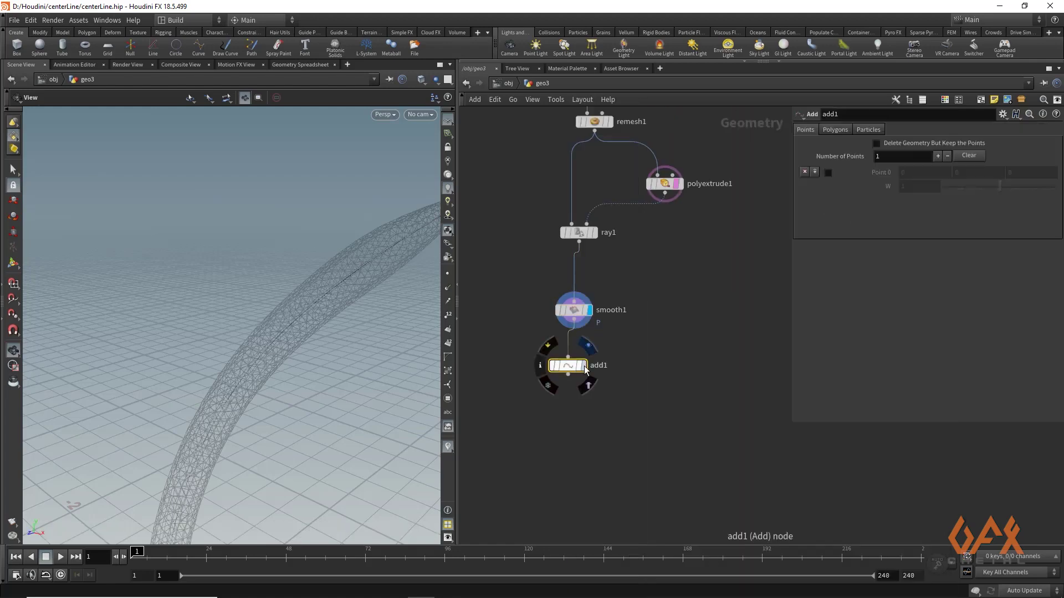
pyautogui.click(583, 365)
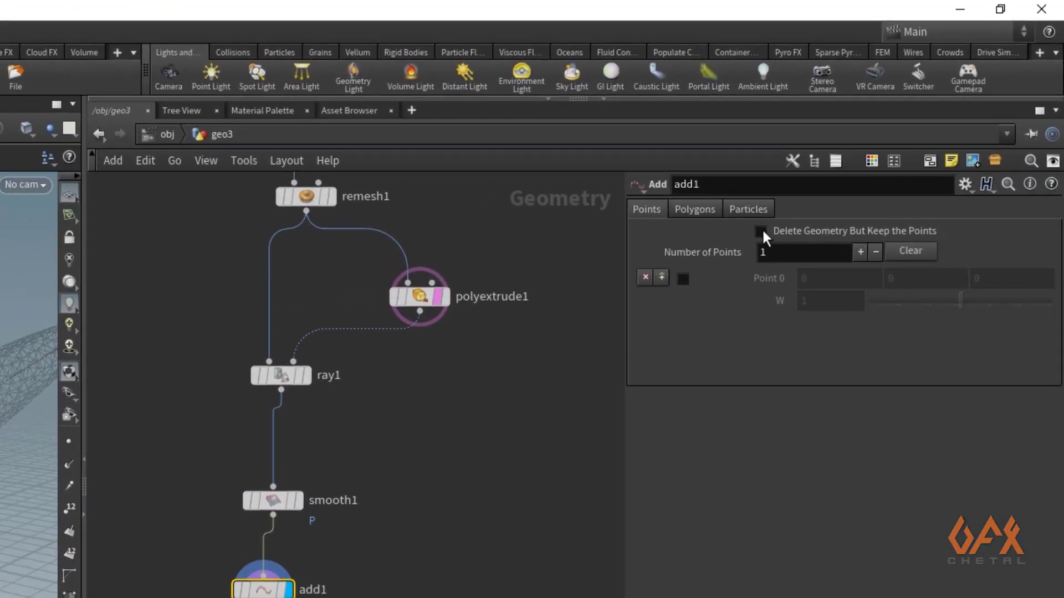
pyautogui.click(761, 230)
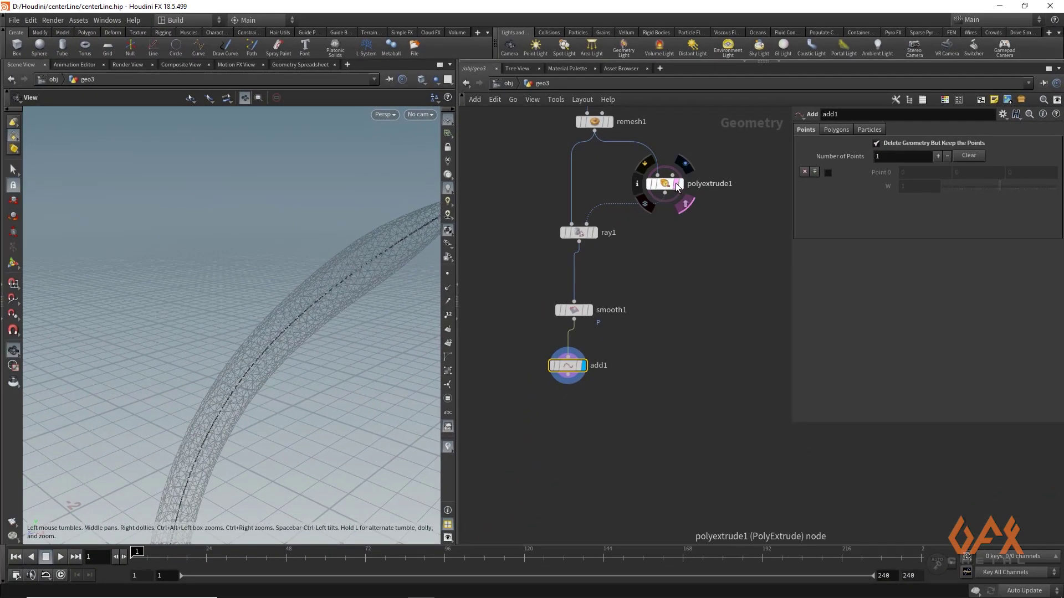
pyautogui.click(502, 267)
pyautogui.moveTo(239, 304); pyautogui.dragTo(195, 375)
pyautogui.moveTo(565, 416); pyautogui.dragTo(576, 398, button='middle')
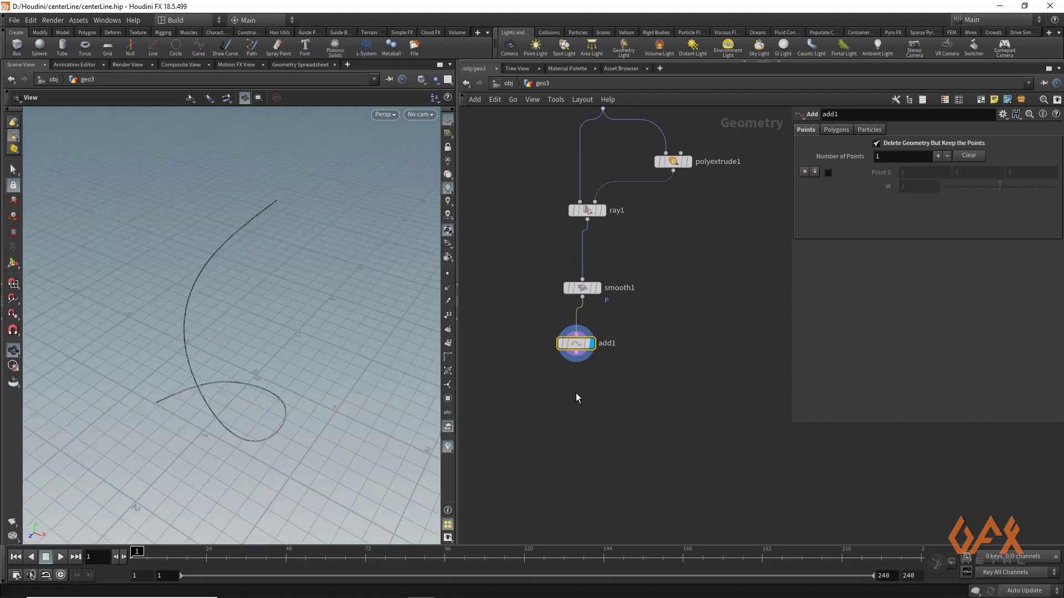
# Step: Wire fuse2 below add1 with Snap Distance 0.0394 and Output Positions set to Median
pyautogui.click(575, 354)
pyautogui.press('Tab')
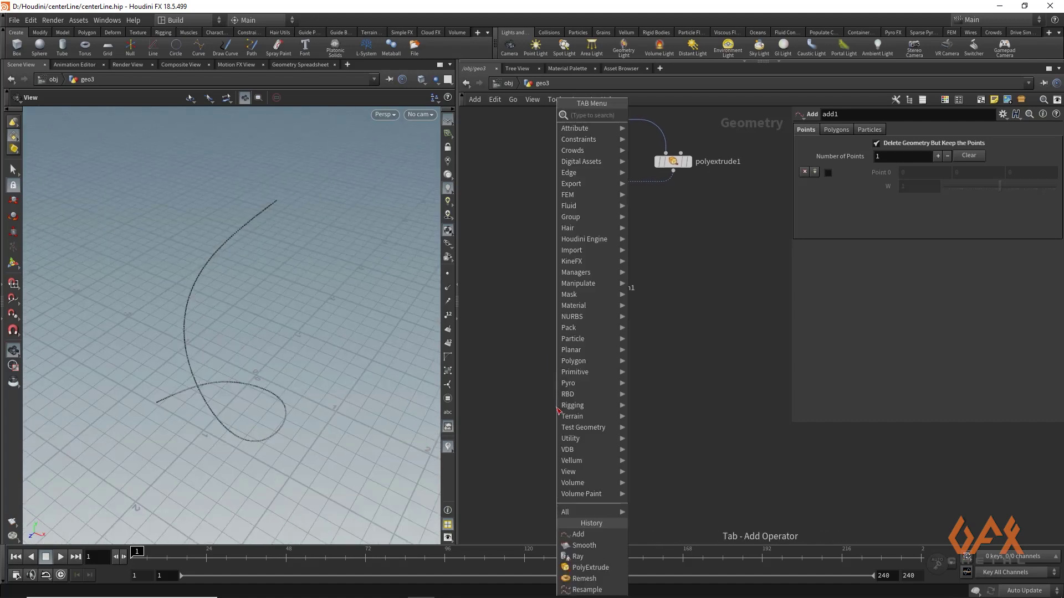
pyautogui.write('fu')
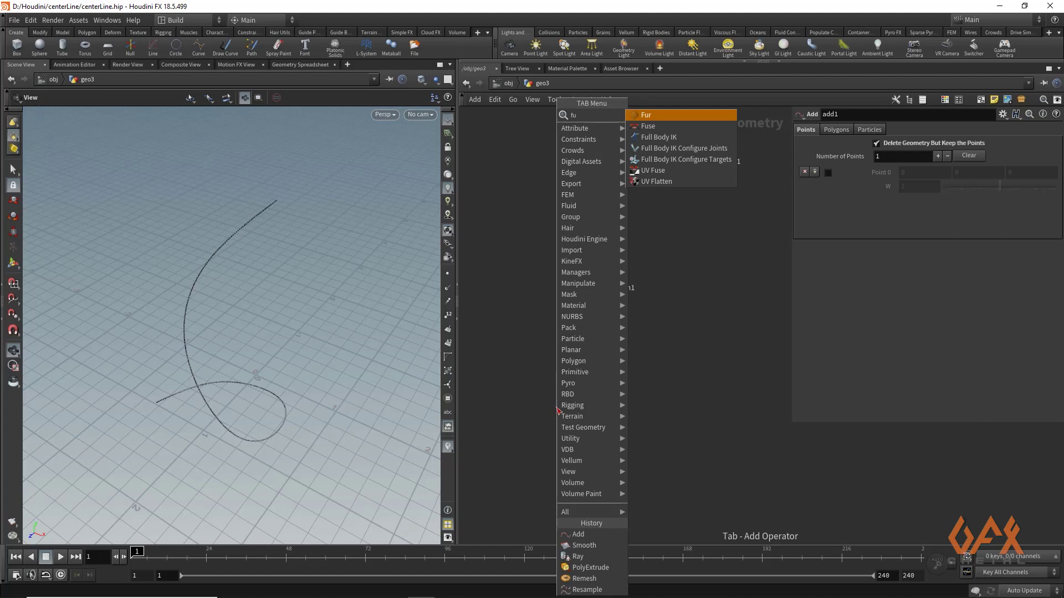
pyautogui.press('Down')
pyautogui.press('Return')
pyautogui.click(556, 407)
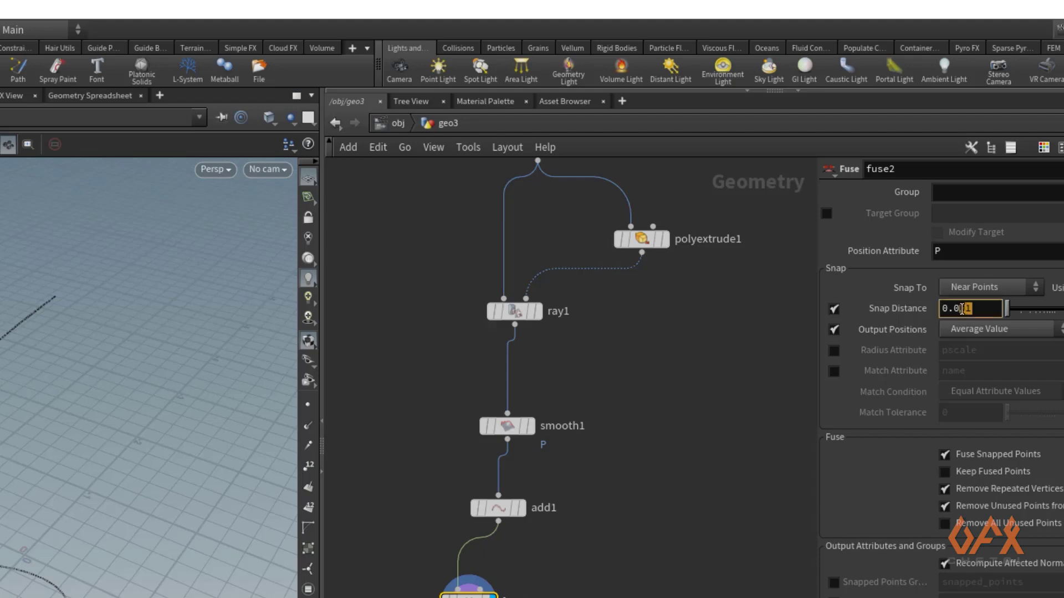
pyautogui.write('394')
pyautogui.press('Return')
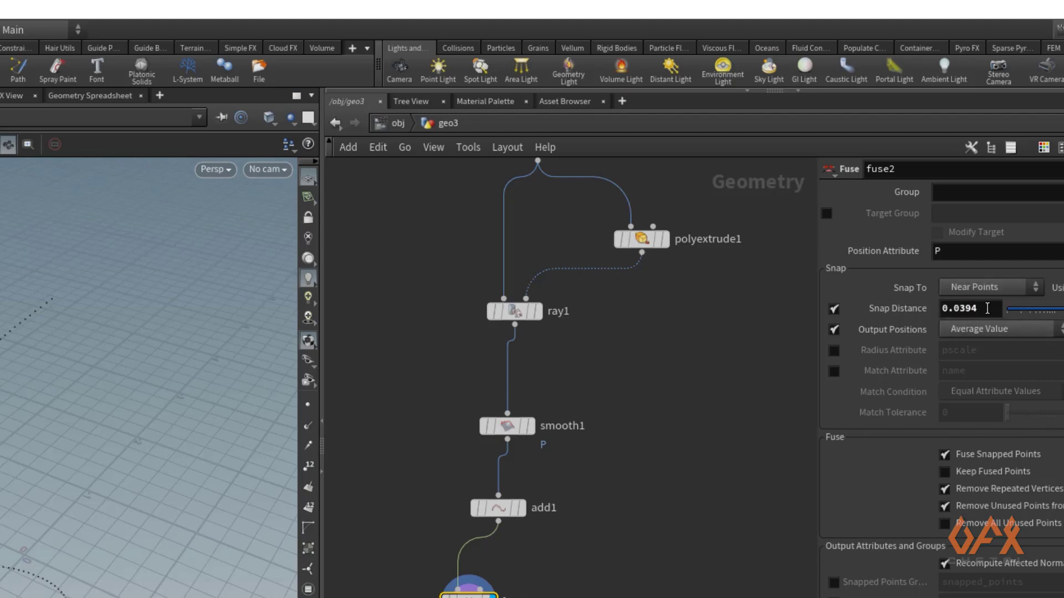
pyautogui.click(990, 330)
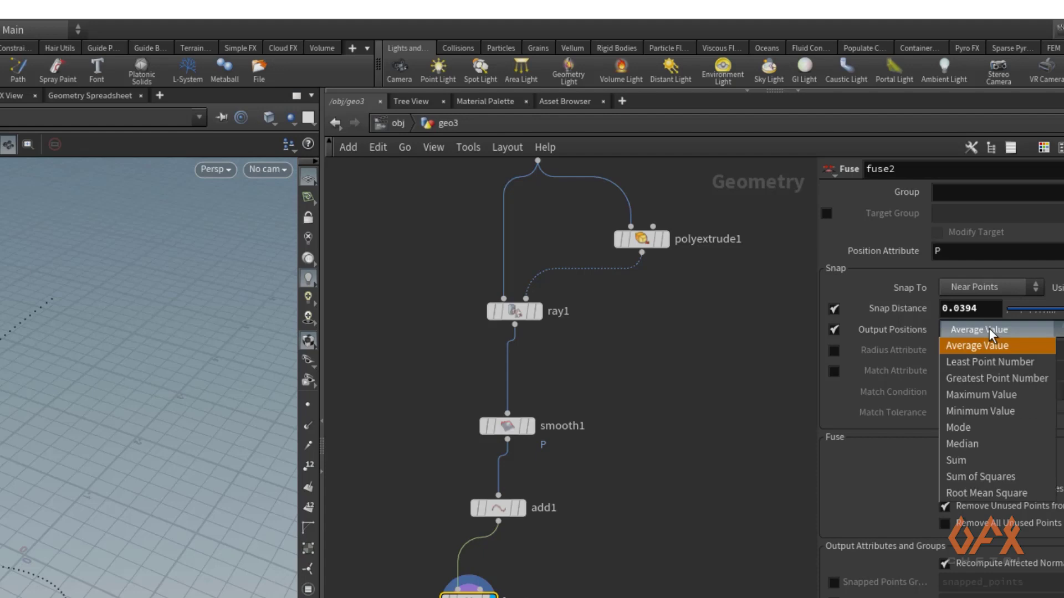
pyautogui.click(975, 444)
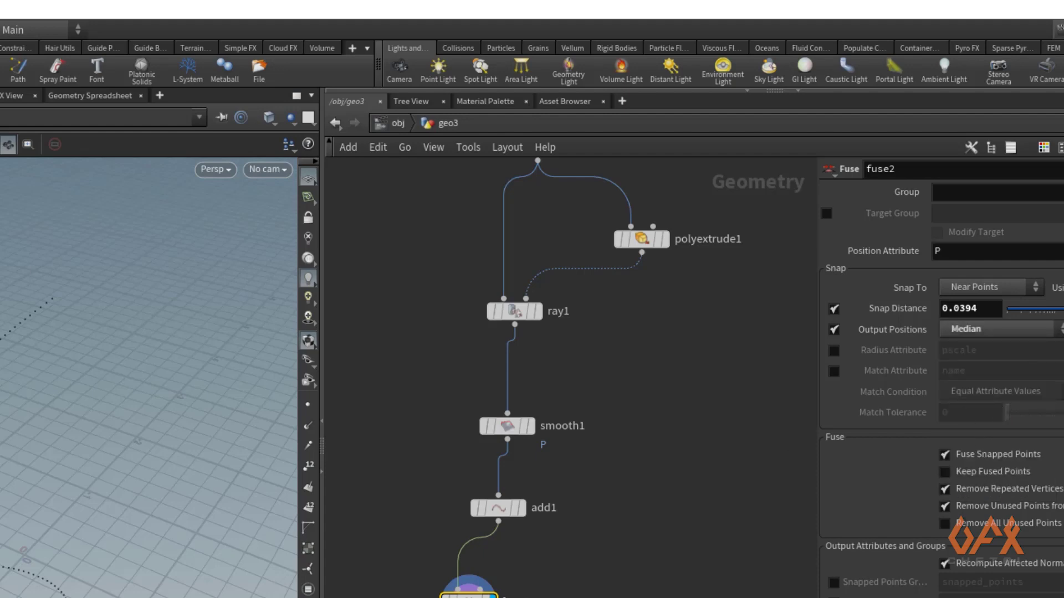
pyautogui.moveTo(487, 595); pyautogui.dragTo(479, 572, button='middle')
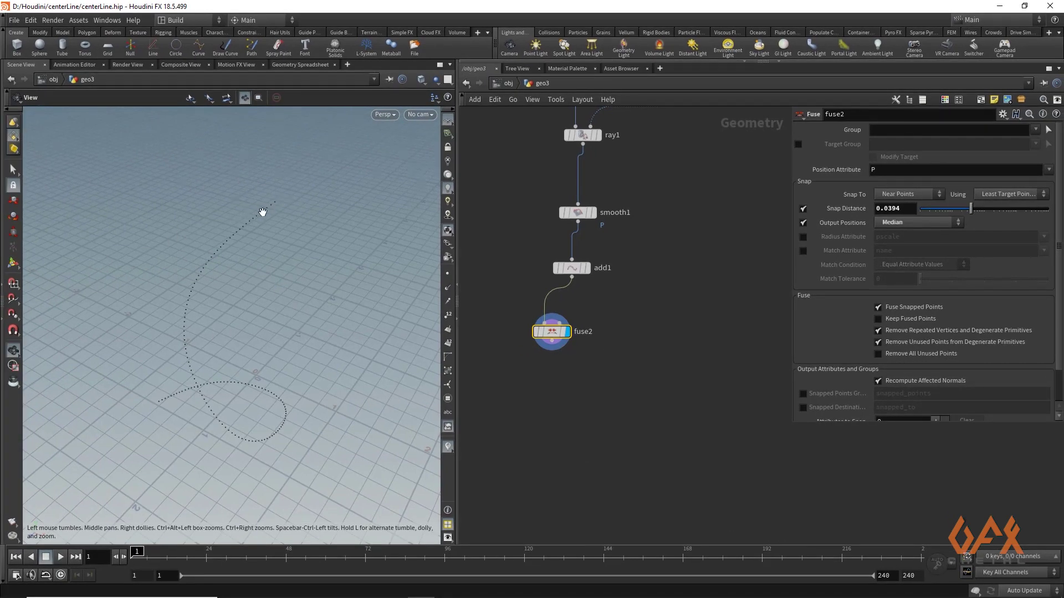
# Step: Try an add2 node after fuse2 building polygons By Group, and inspect the wireframe
pyautogui.moveTo(552, 341); pyautogui.dragTo(554, 395)
pyautogui.write('ad')
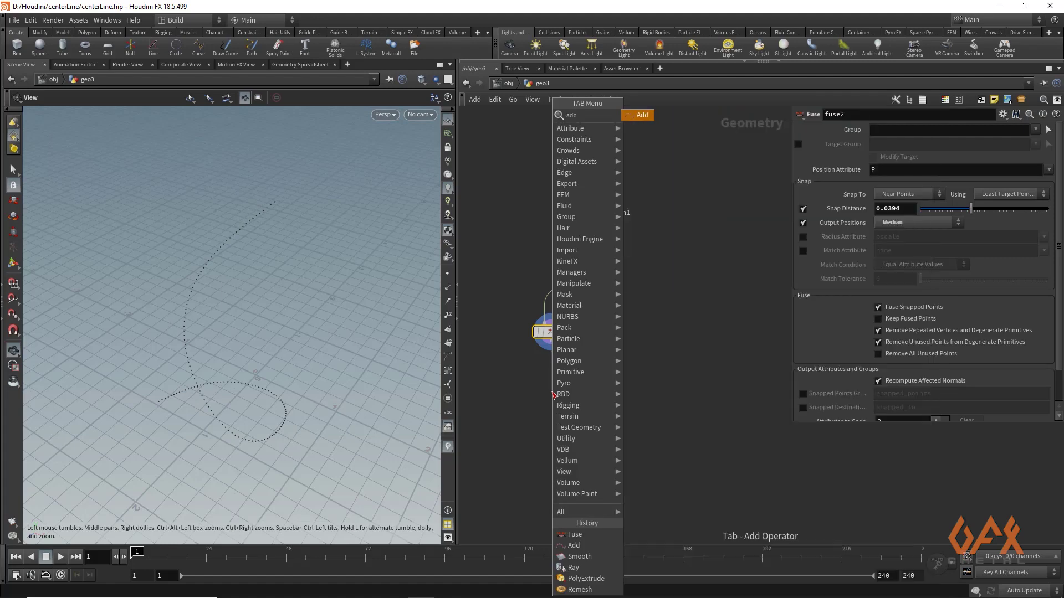
pyautogui.write('d')
pyautogui.press('Return')
pyautogui.click(553, 394)
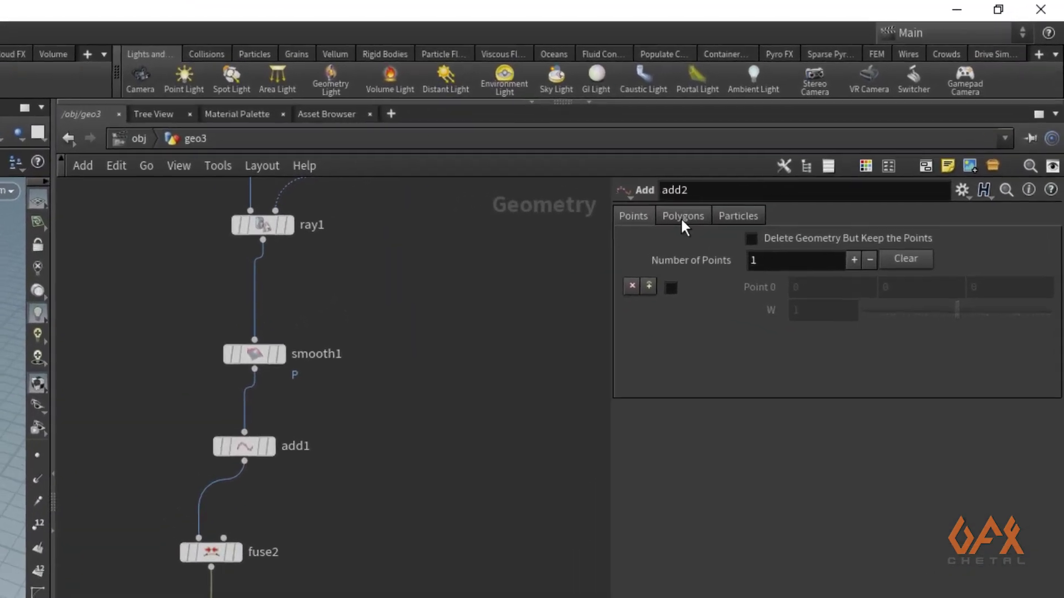
pyautogui.click(778, 164)
pyautogui.click(729, 264)
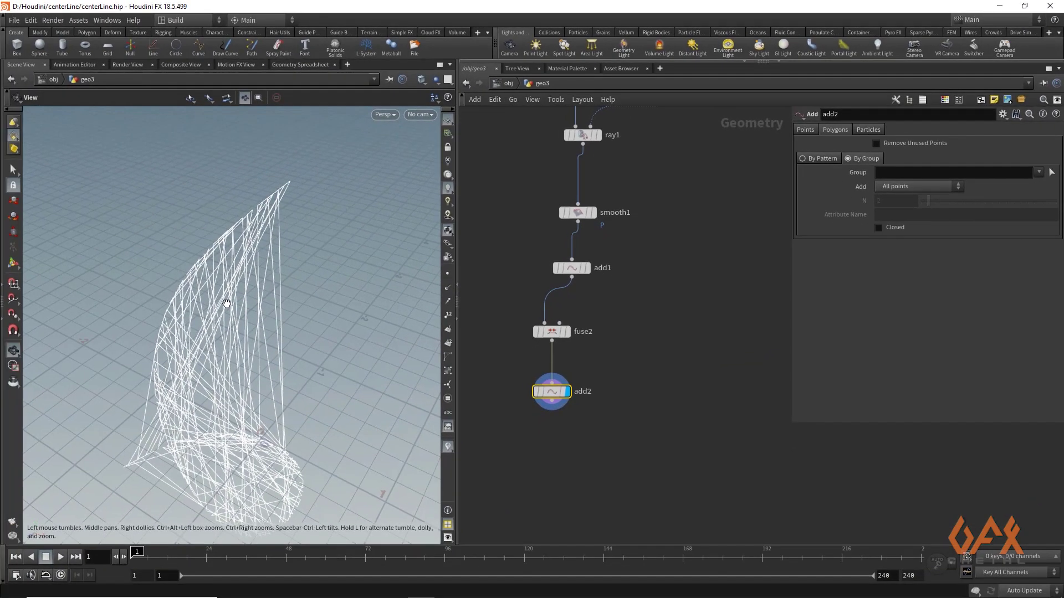
pyautogui.moveTo(188, 271); pyautogui.dragTo(162, 301)
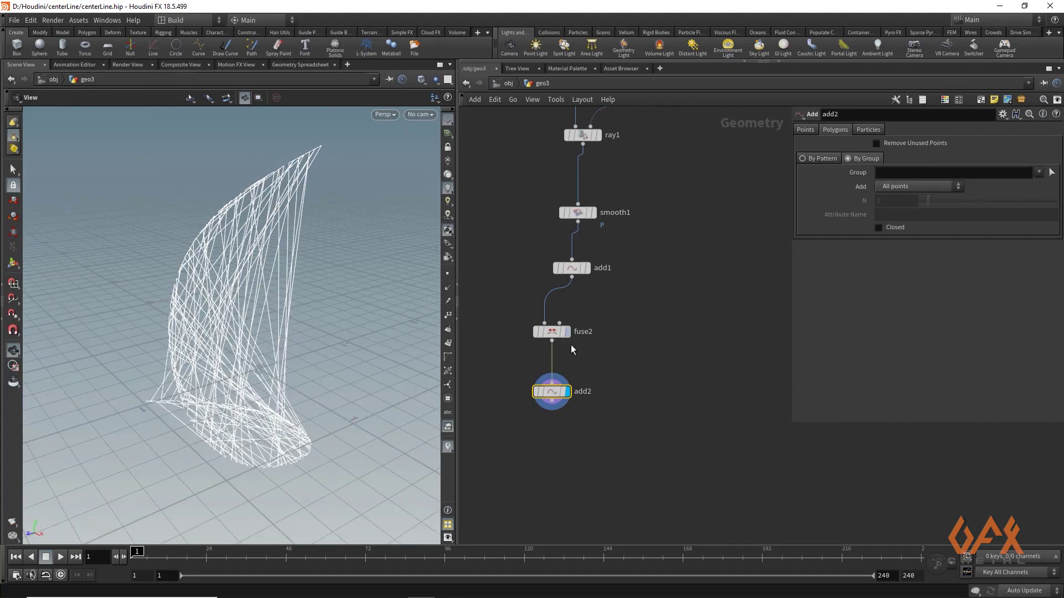
# Step: Delete the trial add2 node, leaving fuse2 at the end of the chain
pyautogui.press('Delete')
pyautogui.scroll(6, 536, 340)
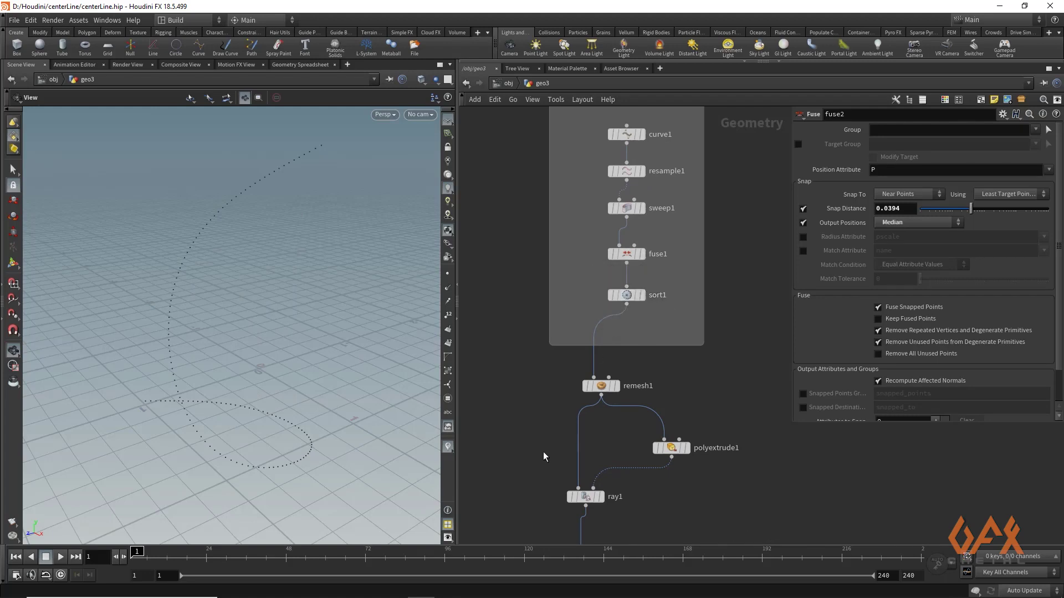
pyautogui.scroll(-8, 548, 437)
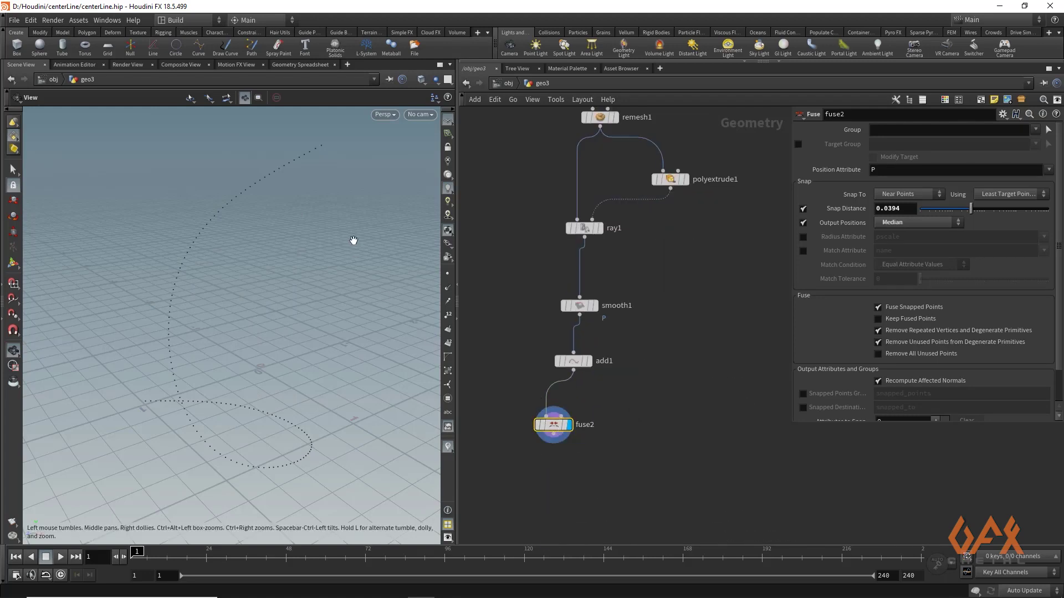
# Step: Show point numbers and tumble around the fused curve, including its bottom loop
pyautogui.click(448, 315)
pyautogui.moveTo(290, 147); pyautogui.dragTo(333, 150)
pyautogui.moveTo(224, 207); pyautogui.dragTo(209, 373)
pyautogui.moveTo(209, 373); pyautogui.dragTo(213, 290, button='middle')
pyautogui.moveTo(213, 290); pyautogui.dragTo(603, 409)
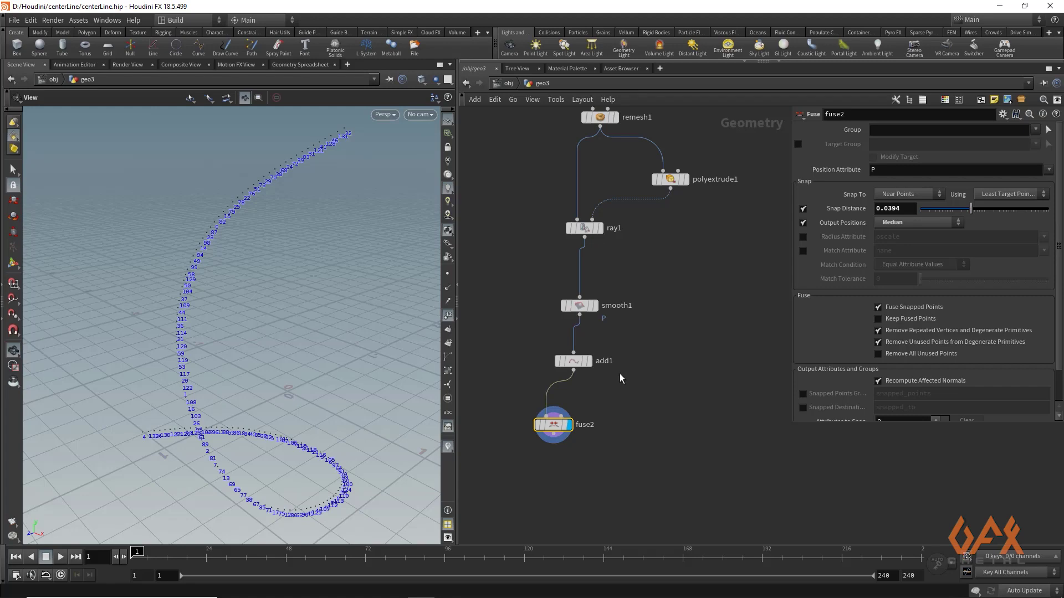
pyautogui.moveTo(154, 423); pyautogui.dragTo(190, 411)
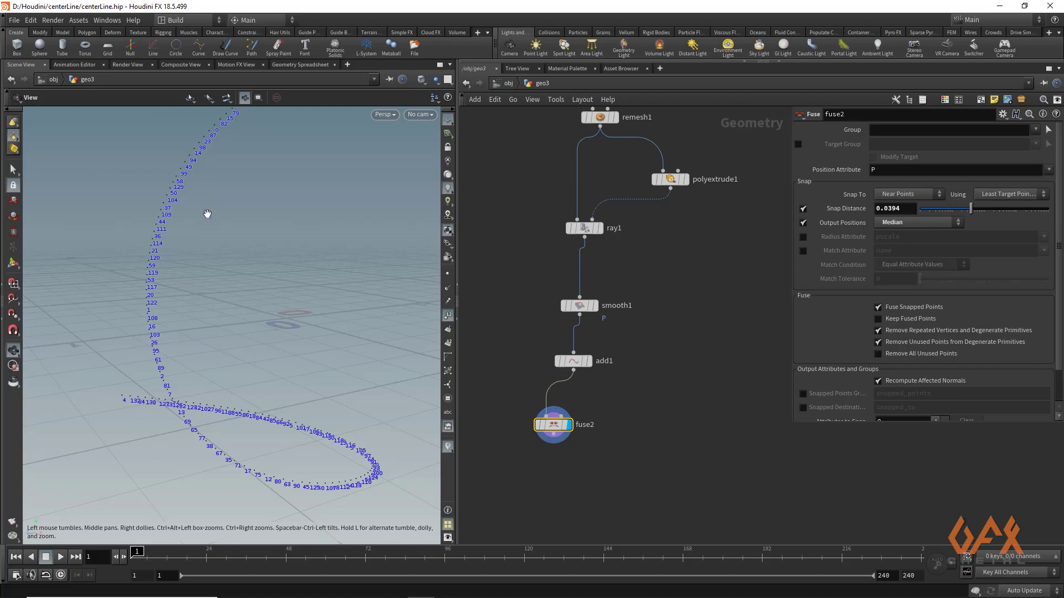
# Step: Start a connecting node from fuse2's output, searching the node menu for 'connead'
pyautogui.moveTo(509, 401); pyautogui.dragTo(585, 448)
pyautogui.moveTo(366, 462); pyautogui.dragTo(279, 485)
pyautogui.moveTo(535, 474); pyautogui.dragTo(560, 406, button='middle')
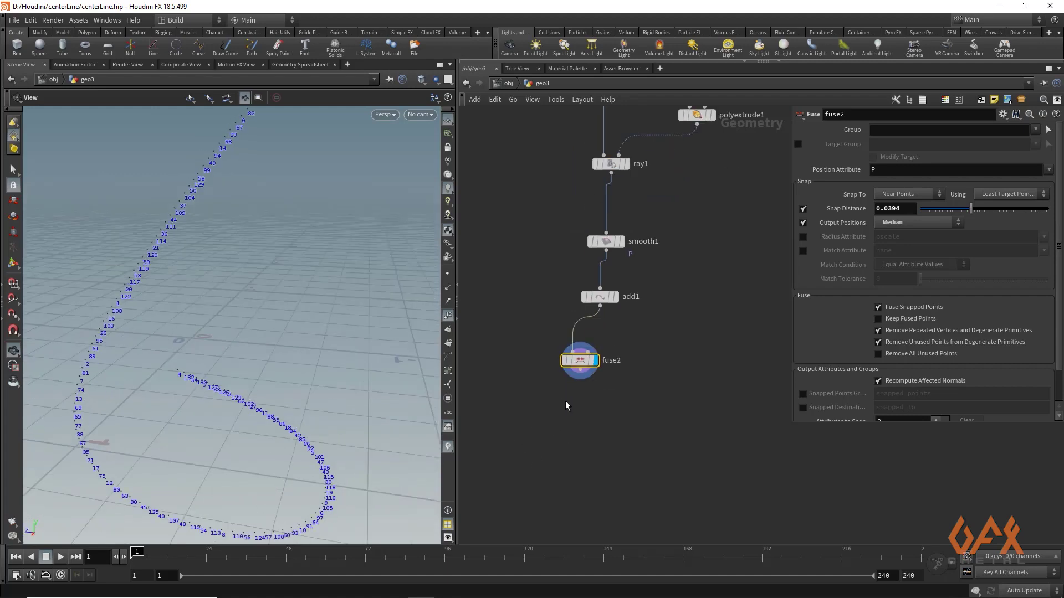
pyautogui.moveTo(579, 372); pyautogui.dragTo(558, 435)
pyautogui.write('conne')
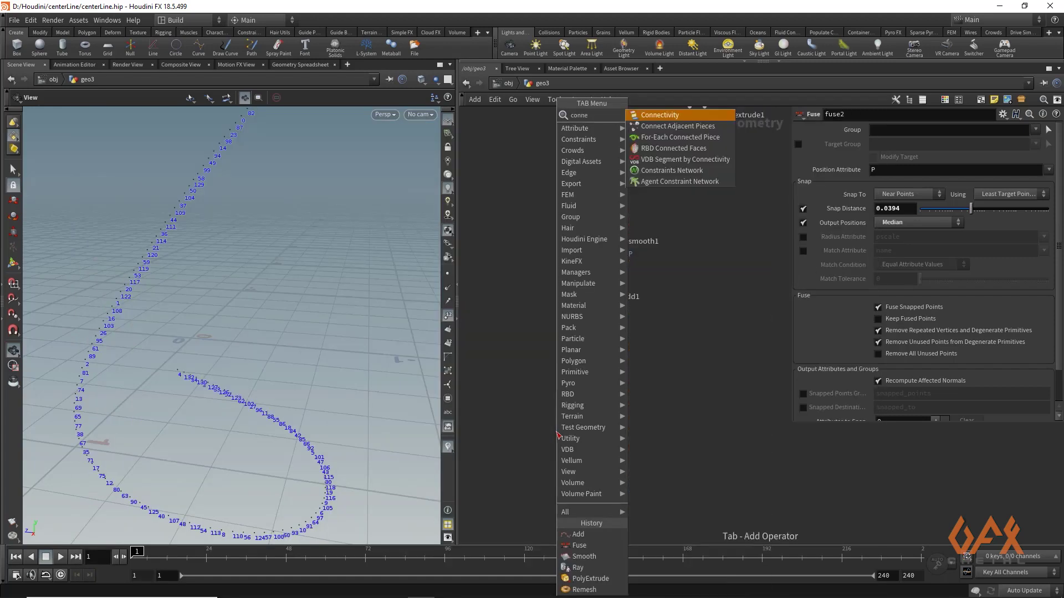
pyautogui.write('ad')
# Step: Add a Connect Adjacent Pieces node after fuse2, display it, and set Connection Type to Adjacent Points
pyautogui.press('Return')
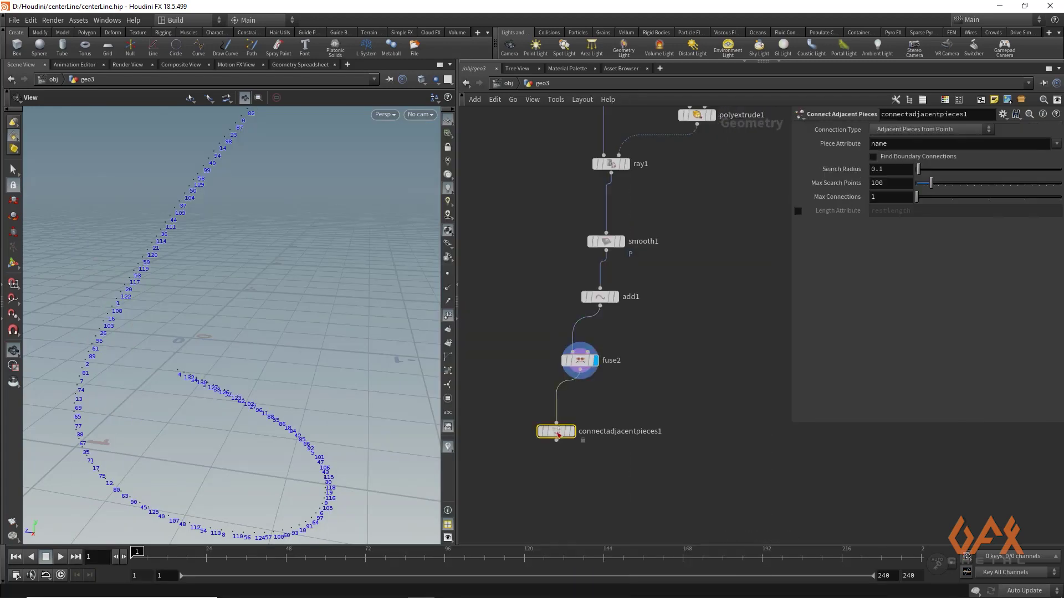
pyautogui.click(572, 431)
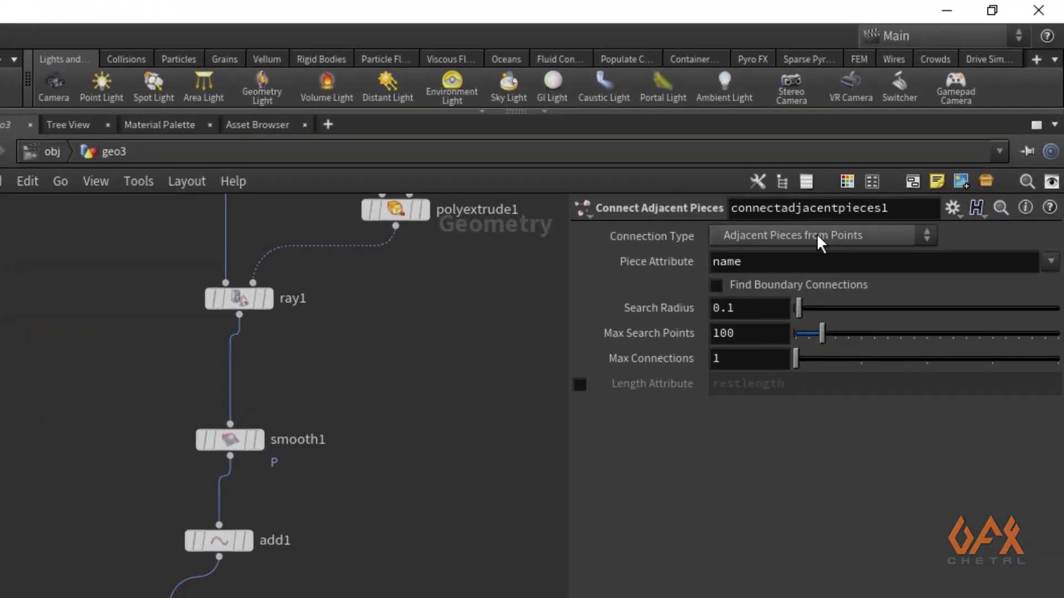
pyautogui.click(816, 235)
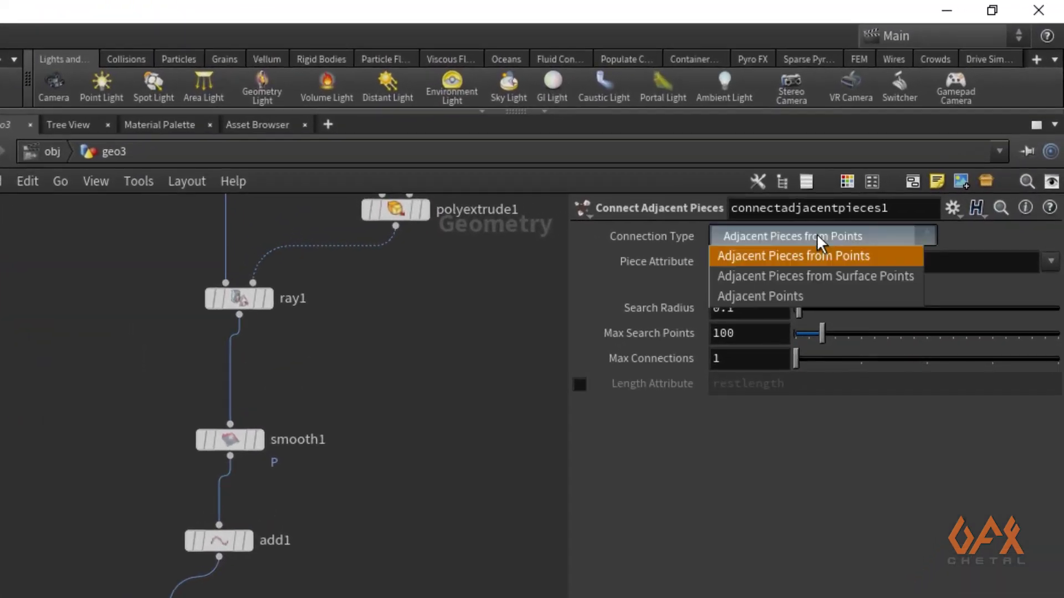
pyautogui.click(760, 296)
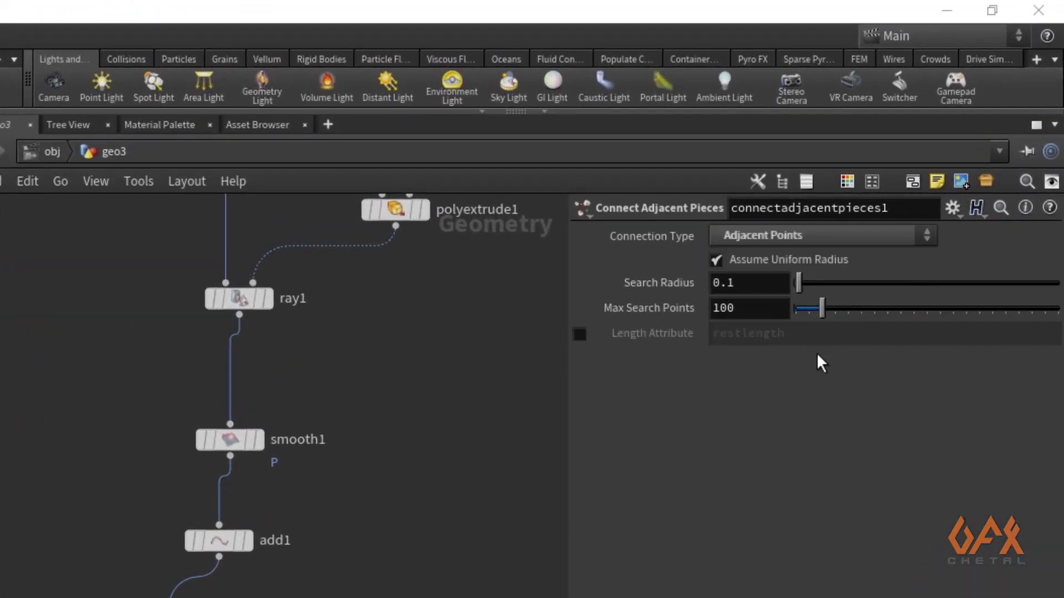
# Step: Set Max Search Points to 3 and Search Radius to 0.04 on connectadjacentpieces1
pyautogui.click(759, 312)
pyautogui.write('3')
pyautogui.press('Return')
pyautogui.click(752, 283)
pyautogui.press('BackSpace')
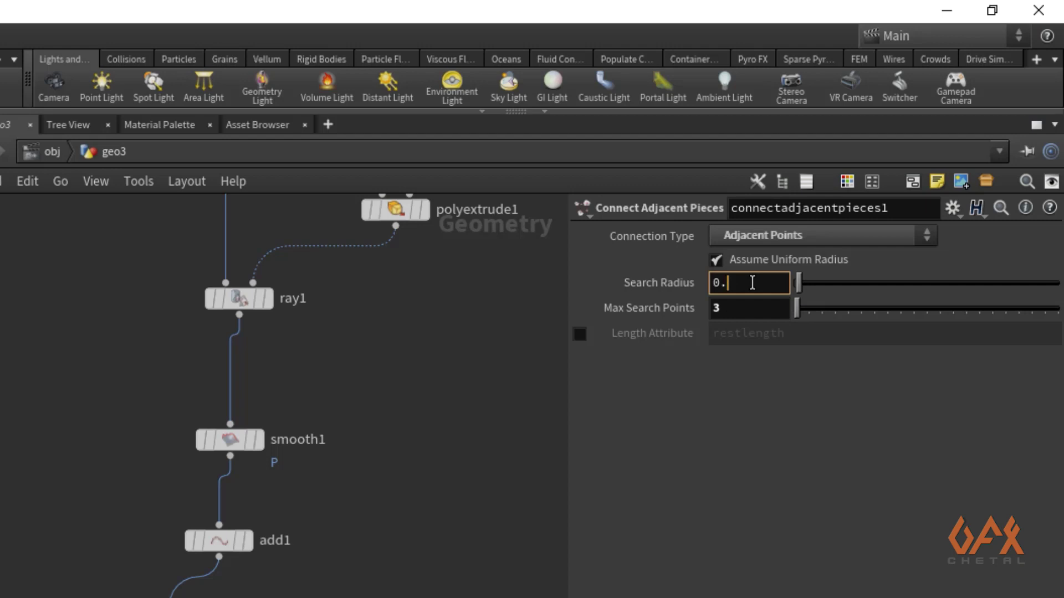
pyautogui.write('04')
pyautogui.press('Return')
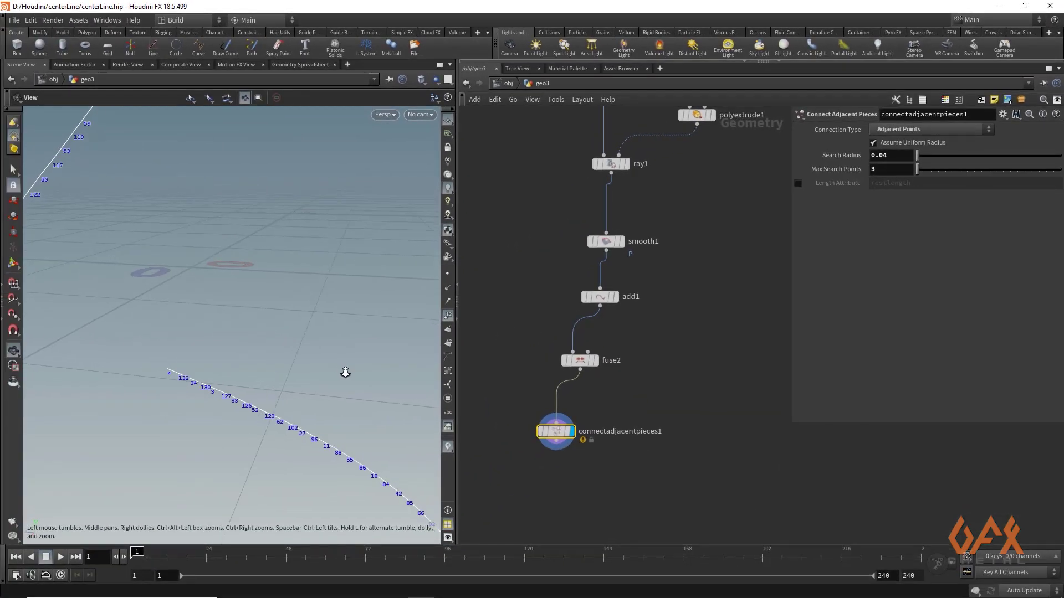
pyautogui.moveTo(337, 372)
pyautogui.mouseDown()
pyautogui.moveTo(309, 372)
pyautogui.moveTo(320, 373)
pyautogui.mouseUp()
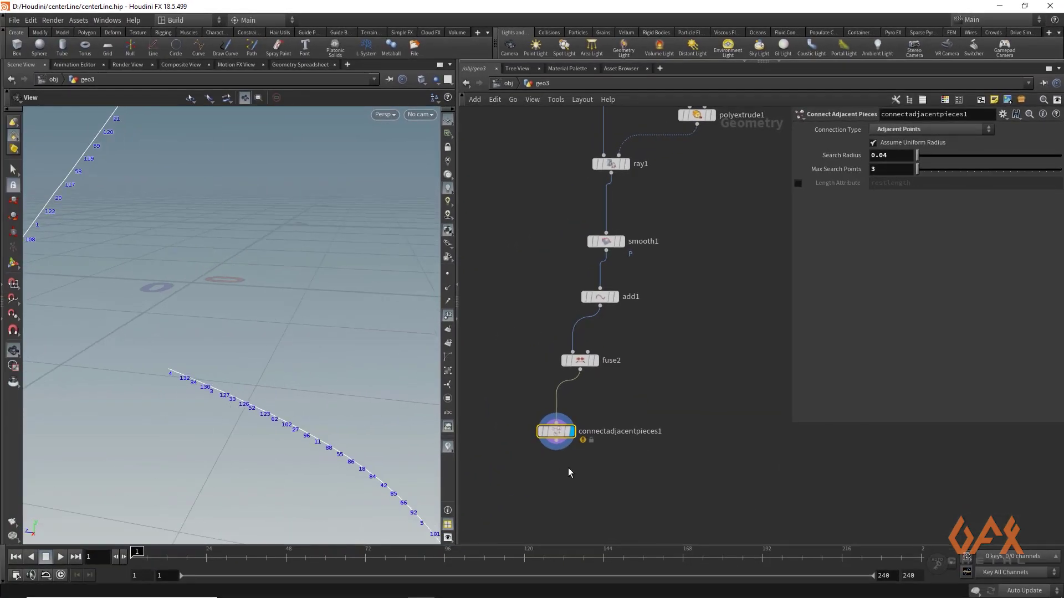
pyautogui.moveTo(567, 472); pyautogui.dragTo(584, 367, button='middle')
pyautogui.click(572, 344)
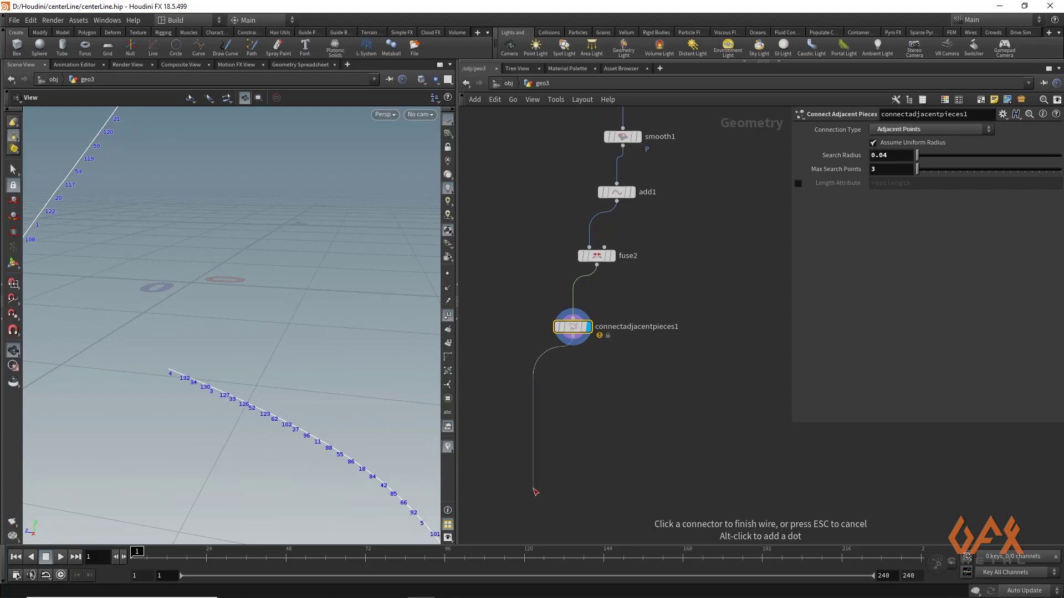
# Step: Add a Resample node fed by connectadjacentpieces1 and view the whole evenly resampled curve
pyautogui.press('Tab')
pyautogui.write('resam')
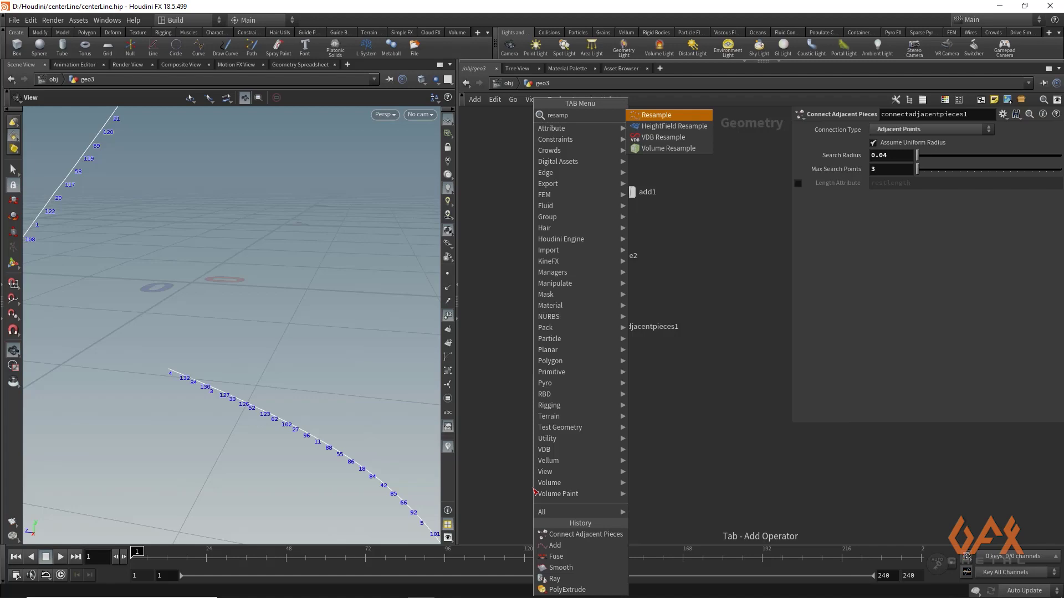
pyautogui.press('Return')
pyautogui.click(534, 489)
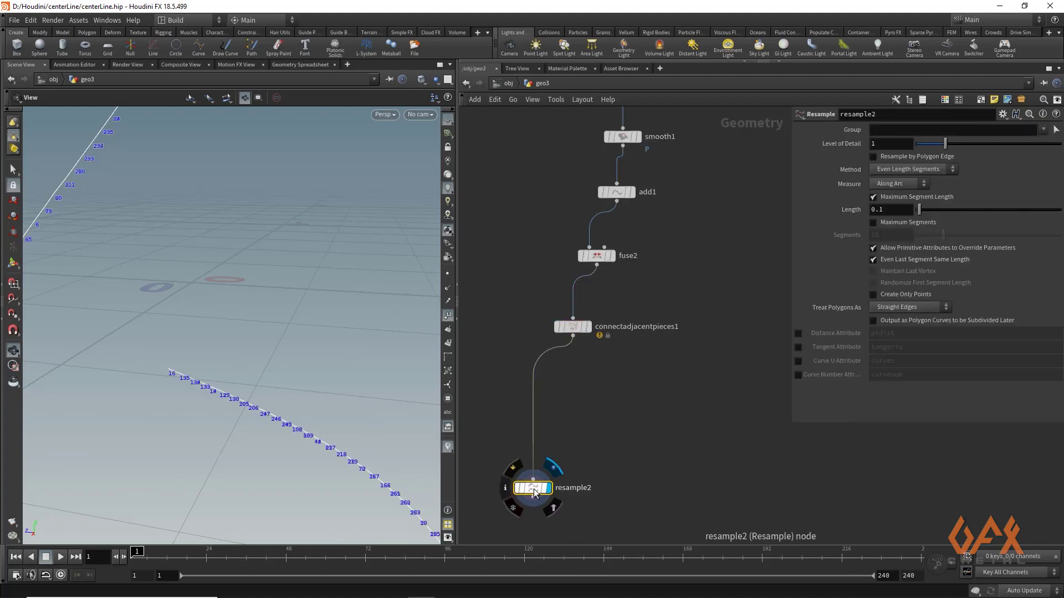
pyautogui.moveTo(83, 442); pyautogui.dragTo(244, 399)
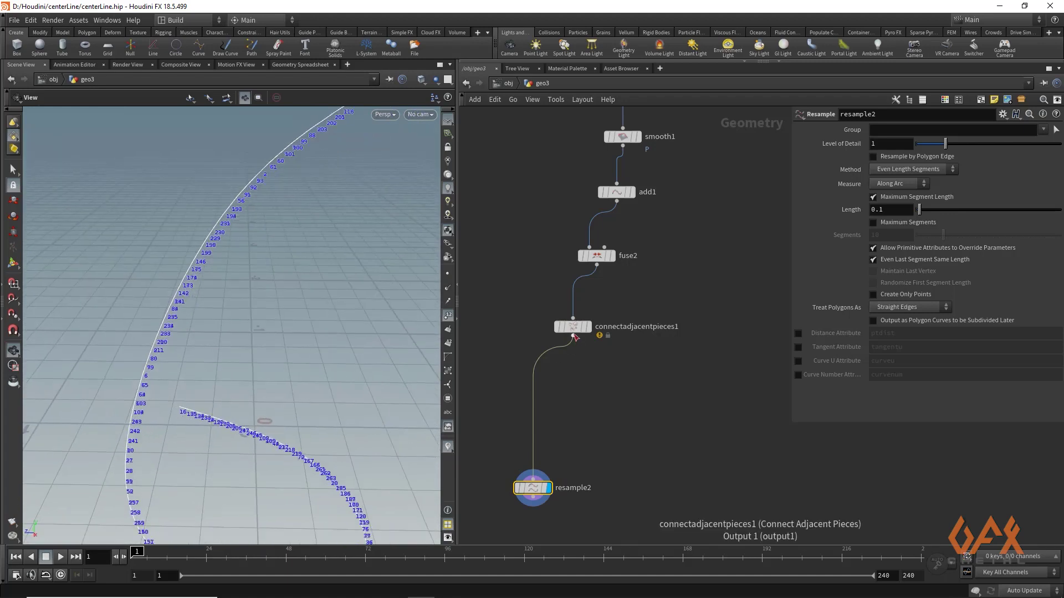
# Step: Insert a fuse3 node between connectadjacentpieces1 and resample2, then hide the curve's point numbers
pyautogui.press('Tab')
pyautogui.write('fuse')
pyautogui.press('Return')
pyautogui.click(586, 372)
pyautogui.moveTo(587, 379); pyautogui.dragTo(537, 401)
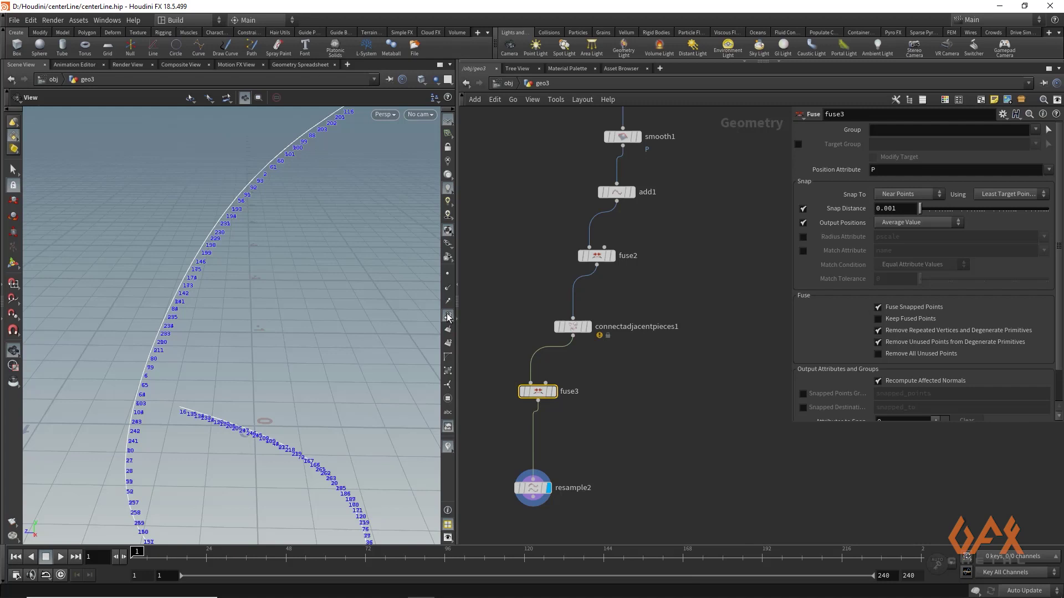
pyautogui.click(447, 316)
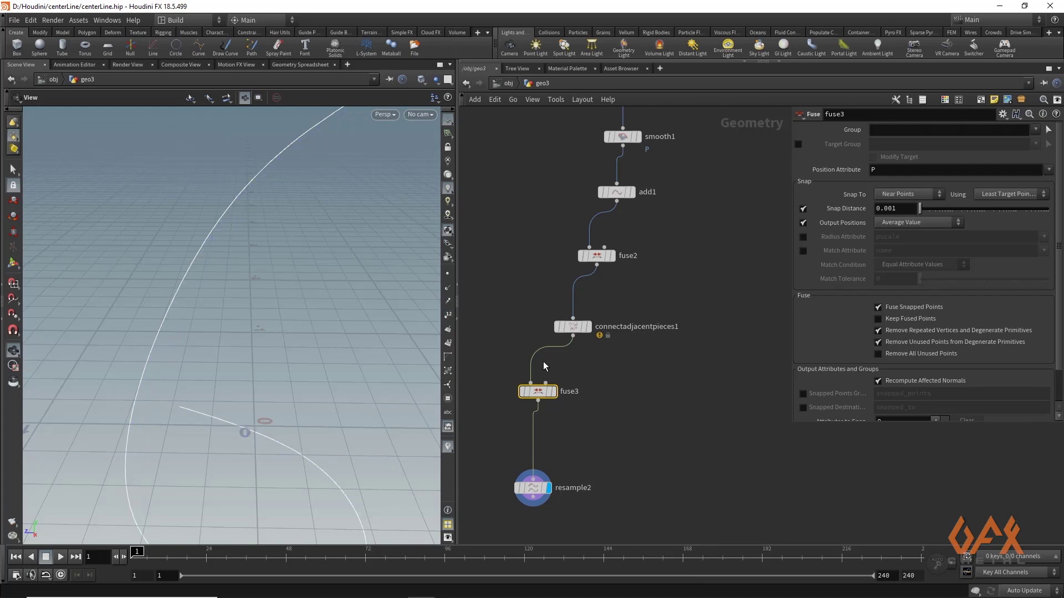
pyautogui.click(903, 209)
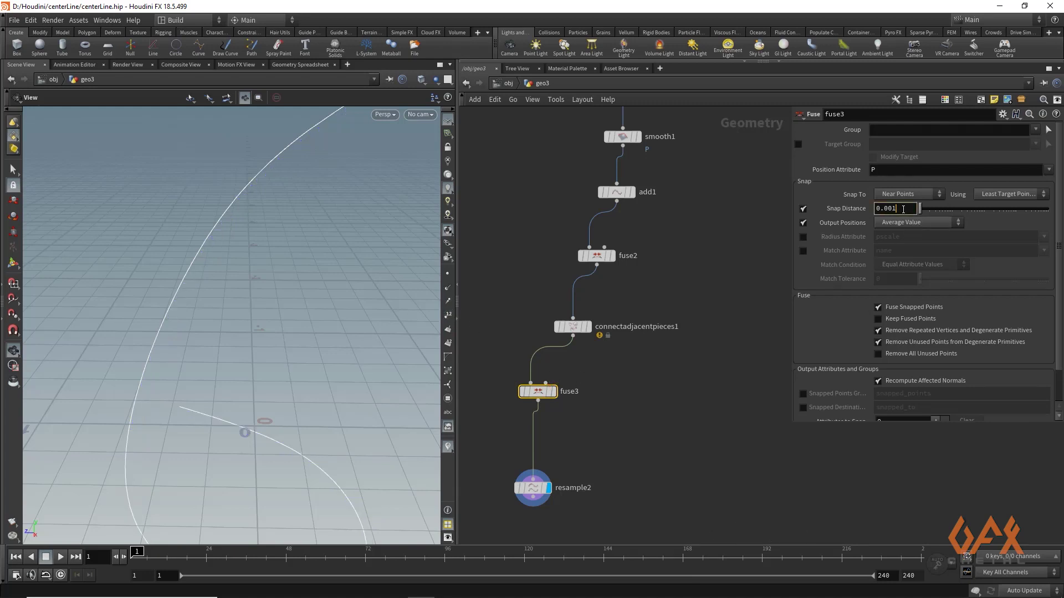